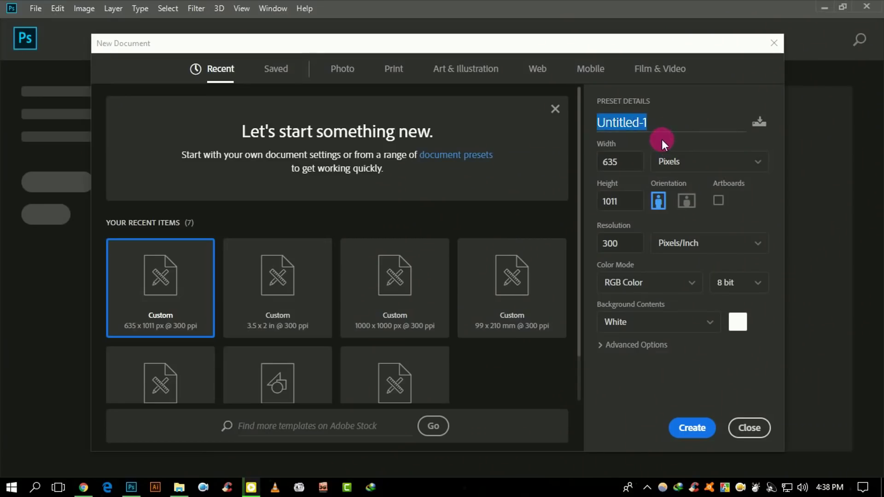
# - Create the 'Facebook Cover Design' document at 1500 × 555 px, 300 ppi, white background
pyautogui.write('Faceb')
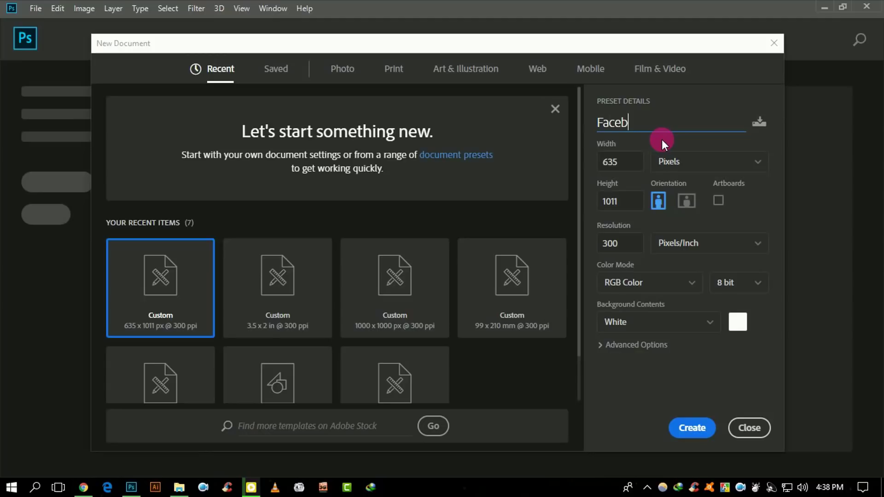
pyautogui.write('ook Cover ')
pyautogui.write('Desi')
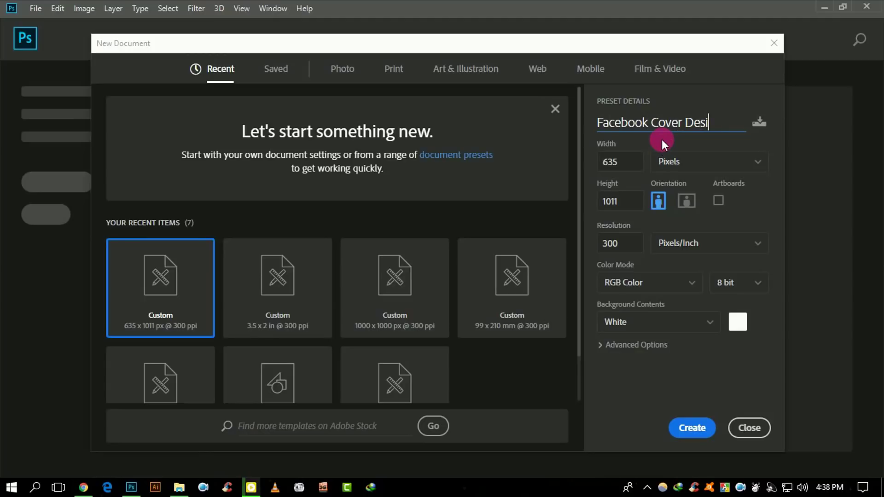
pyautogui.write('gn')
pyautogui.click(685, 164)
pyautogui.click(635, 164)
pyautogui.click(641, 208)
pyautogui.write('555')
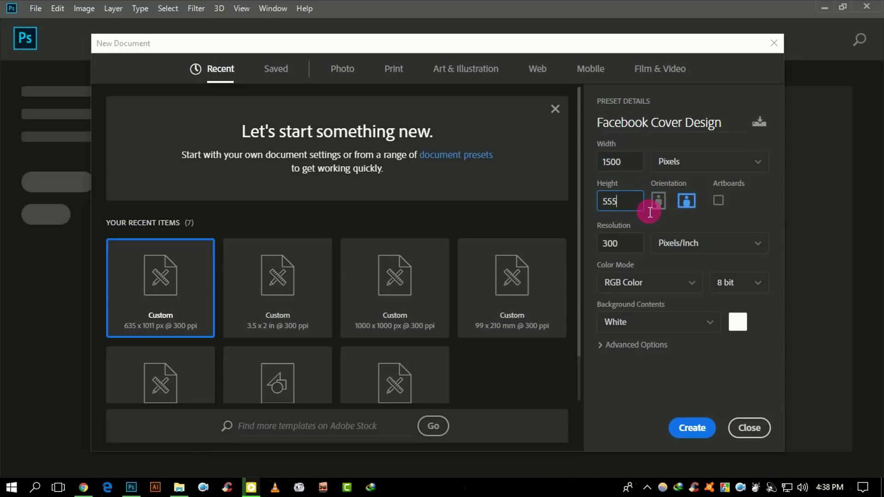
pyautogui.click(702, 429)
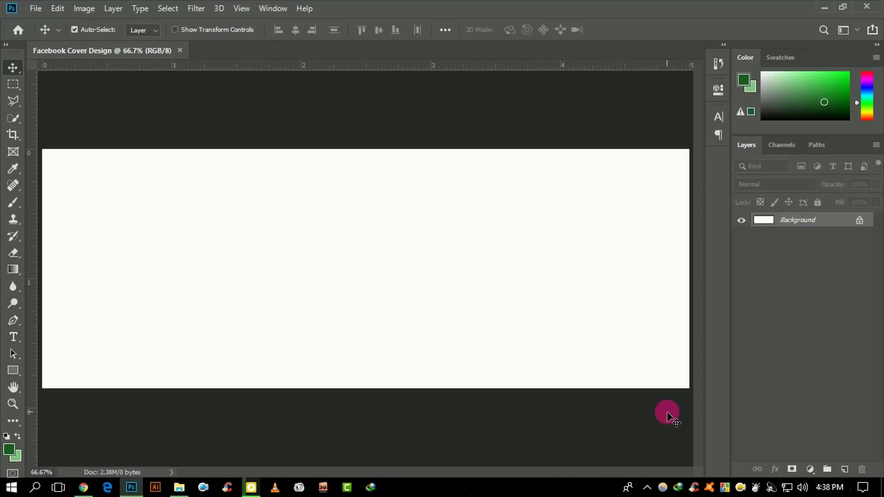
# - Draw a large dark navy rectangle and position it near the canvas's top-left
pyautogui.click(13, 371)
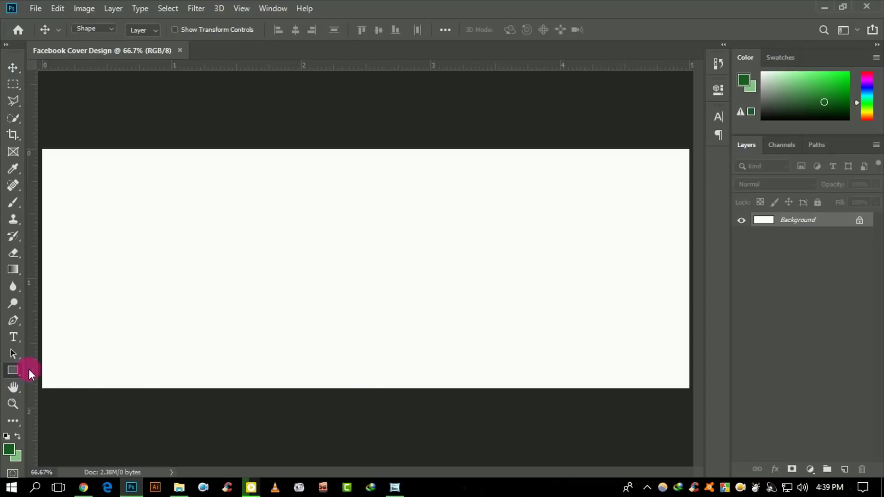
pyautogui.moveTo(65, 182)
pyautogui.mouseDown()
pyautogui.moveTo(327, 294)
pyautogui.moveTo(314, 300)
pyautogui.mouseUp()
pyautogui.click(13, 67)
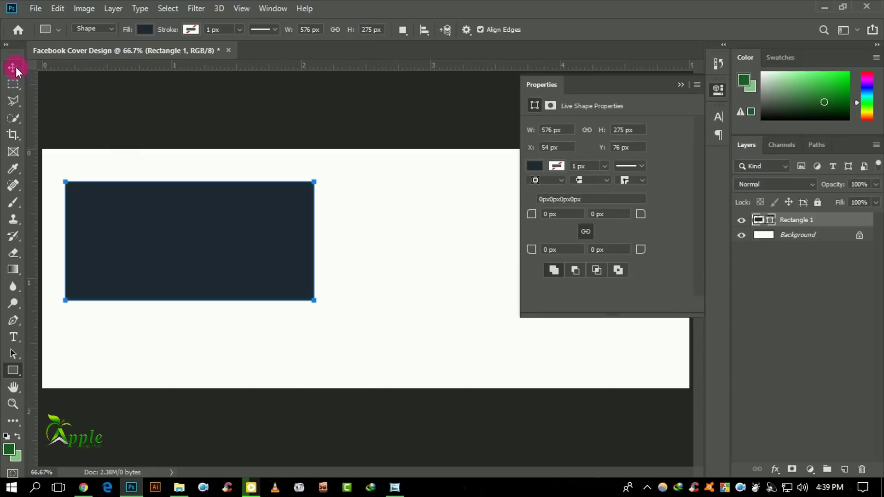
pyautogui.moveTo(221, 225); pyautogui.dragTo(228, 214)
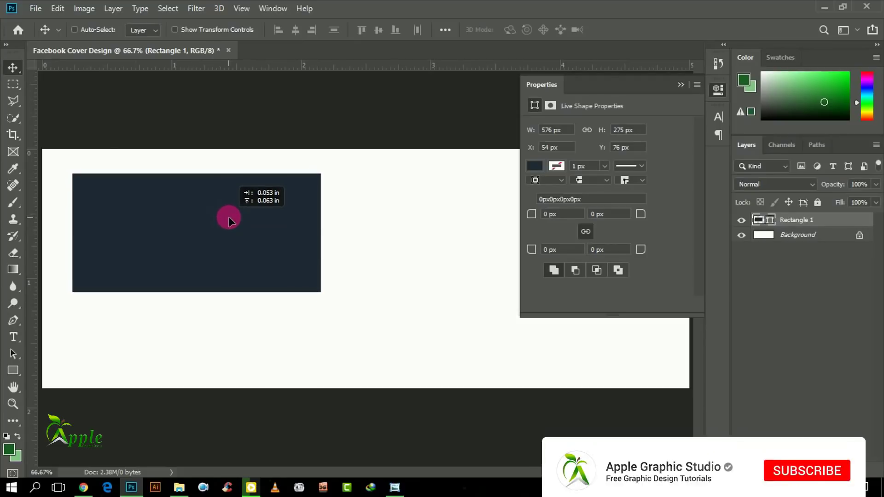
pyautogui.moveTo(228, 214); pyautogui.dragTo(229, 219)
# - Draw a small square below the large rectangle
pyautogui.click(676, 86)
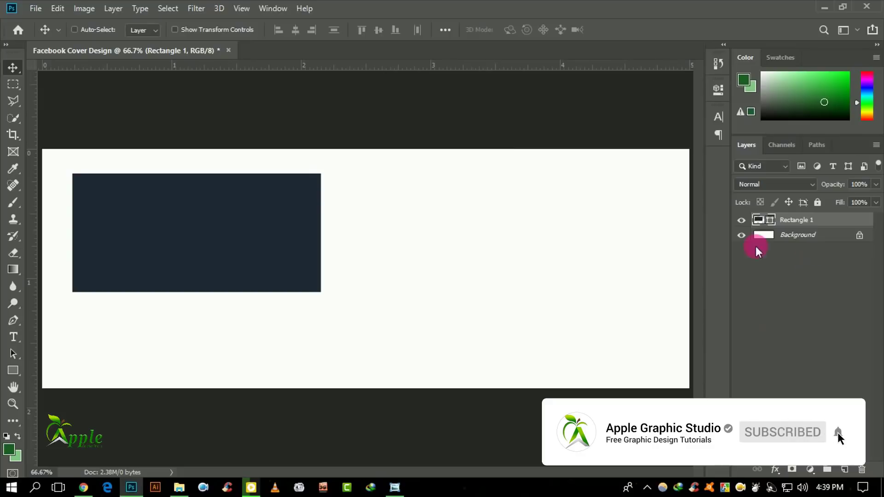
pyautogui.click(13, 370)
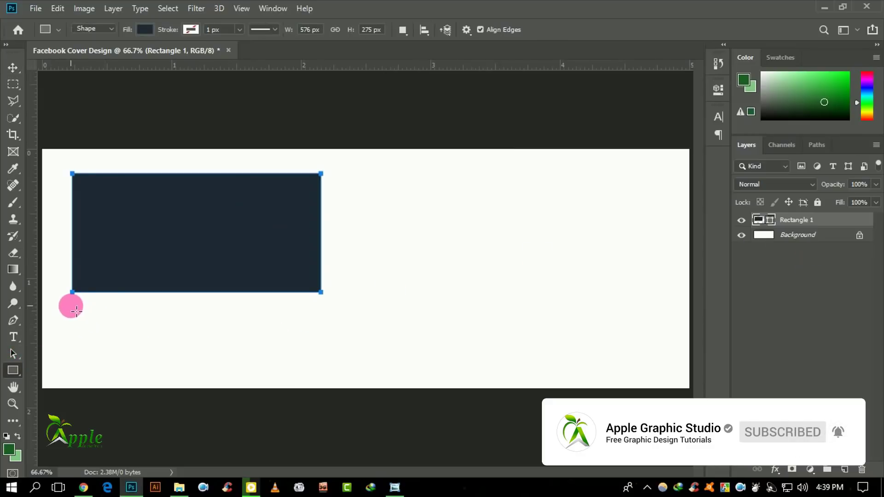
pyautogui.moveTo(70, 305)
pyautogui.mouseDown()
pyautogui.moveTo(138, 368)
pyautogui.moveTo(113, 349)
pyautogui.mouseUp()
# - Line the square up under the rectangle and shrink it slightly
pyautogui.click(10, 67)
pyautogui.moveTo(97, 303); pyautogui.dragTo(126, 339)
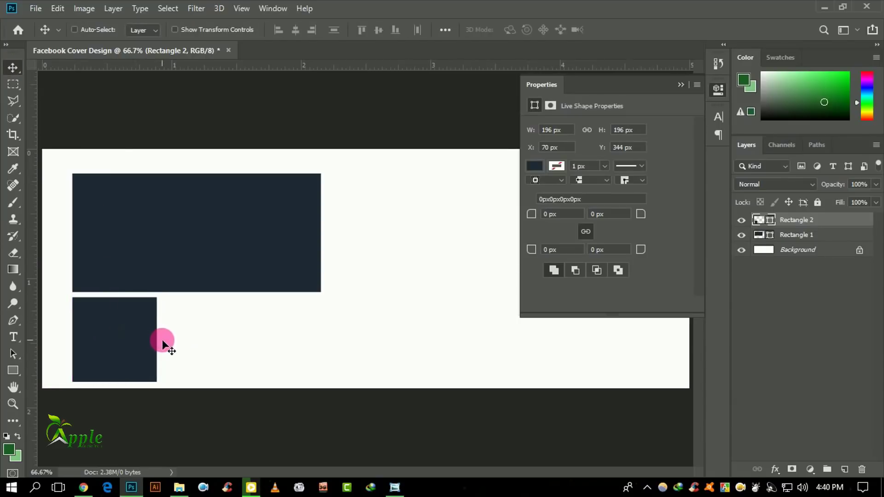
pyautogui.hotkey('ctrl', 't')
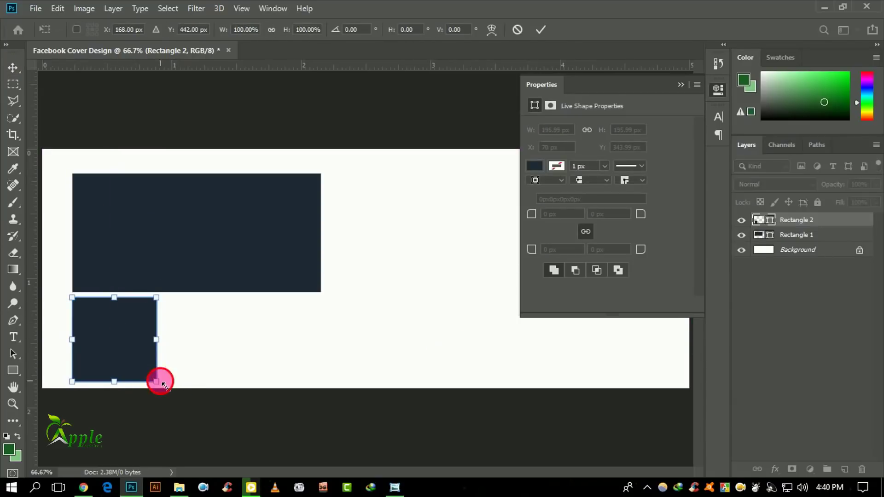
pyautogui.moveTo(157, 382); pyautogui.dragTo(148, 373)
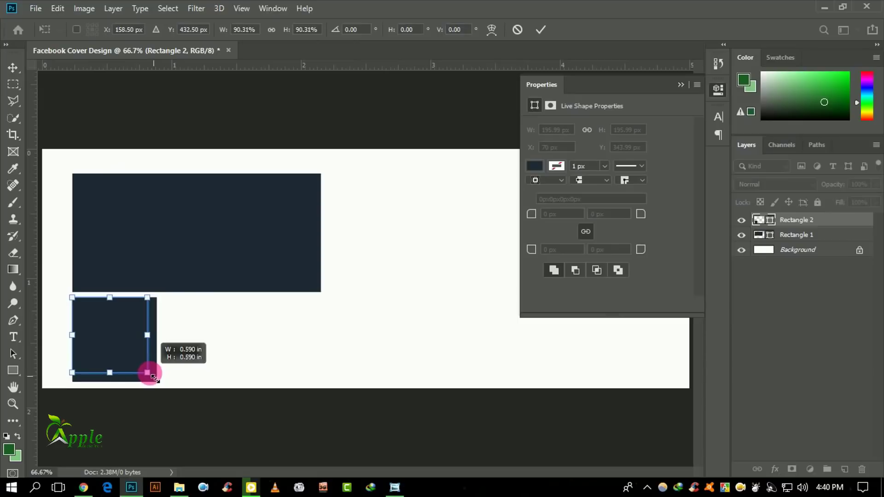
pyautogui.click(536, 40)
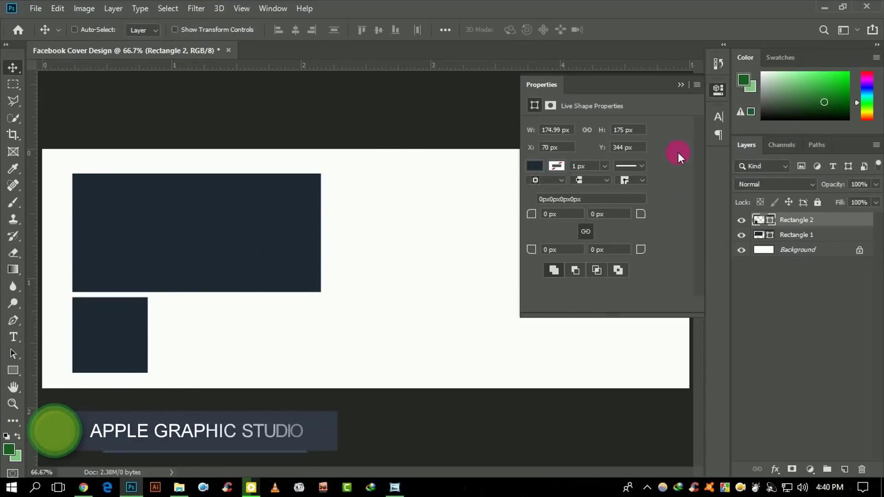
pyautogui.click(681, 85)
# - Duplicate the square into an evenly spaced row of three and group them as Group 1
pyautogui.moveTo(120, 331); pyautogui.dragTo(206, 333)
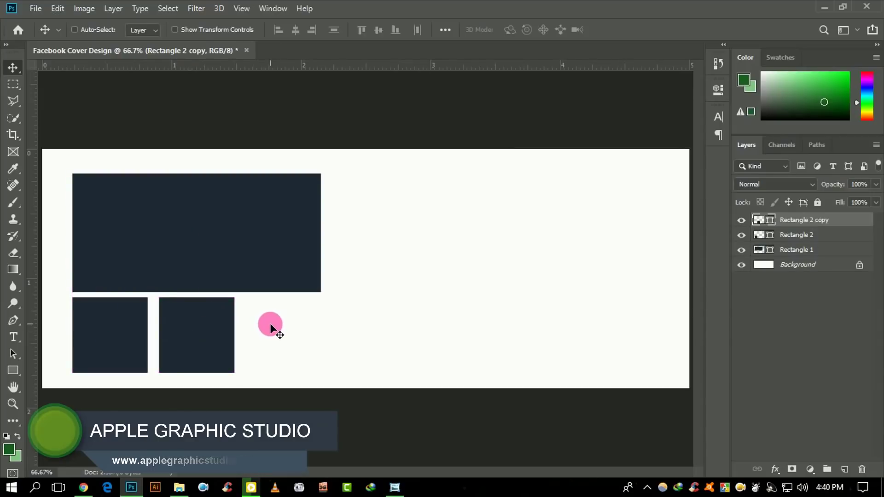
pyautogui.press('Left')
pyautogui.press('Left')
pyautogui.press('Left')
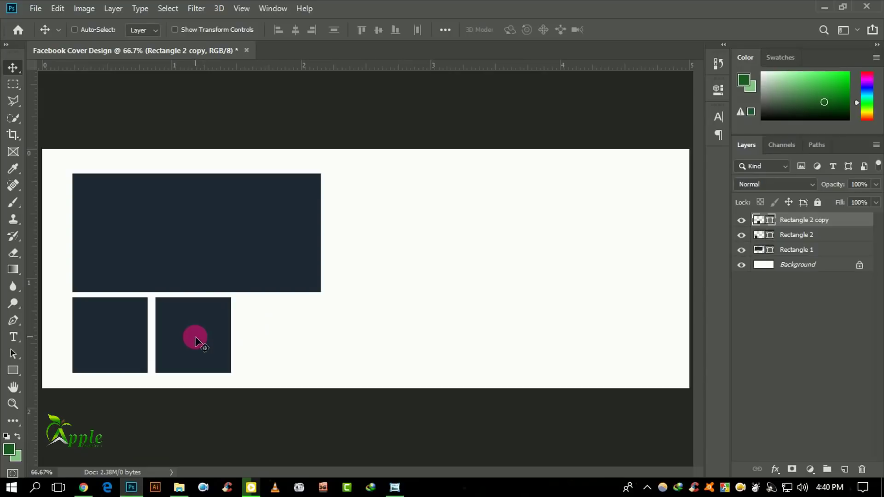
pyautogui.moveTo(193, 341); pyautogui.dragTo(277, 341)
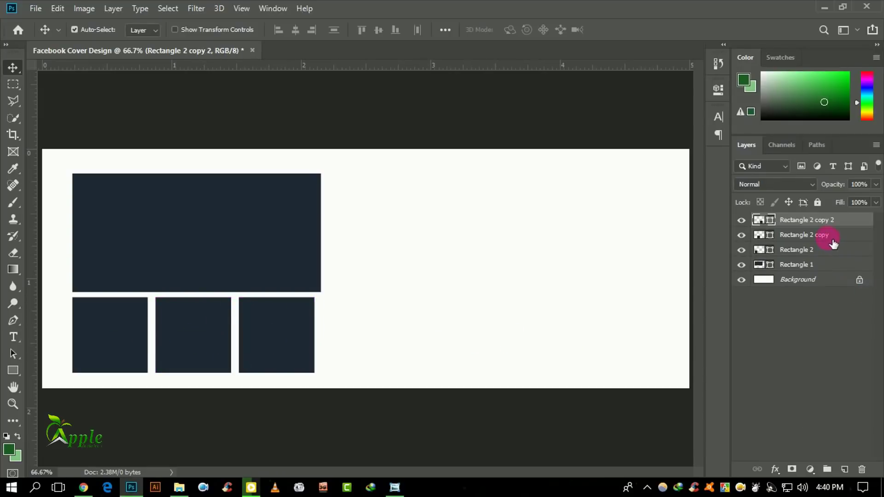
pyautogui.keyDown('shift'); pyautogui.click(833, 244); pyautogui.keyUp('shift')
pyautogui.click(829, 468)
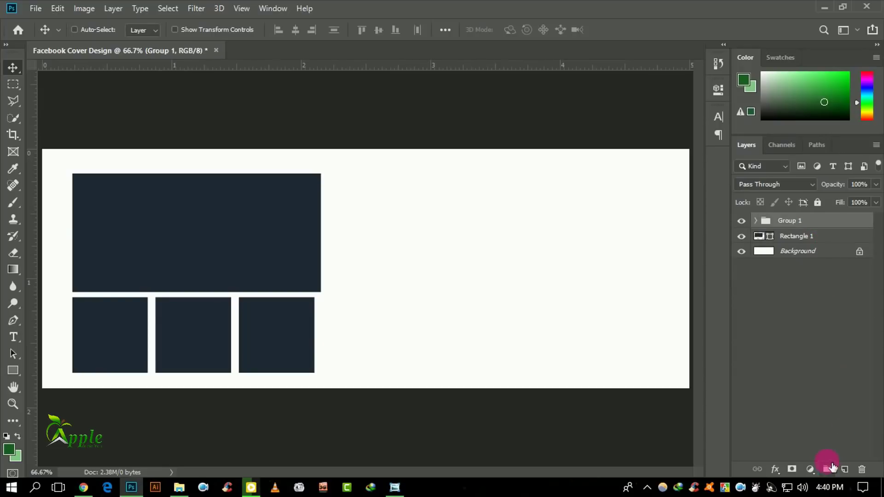
# - Trim the large rectangle's right edge to a guide at the third square's edge
pyautogui.moveTo(31, 272)
pyautogui.mouseDown()
pyautogui.moveTo(332, 290)
pyautogui.moveTo(314, 287)
pyautogui.mouseUp()
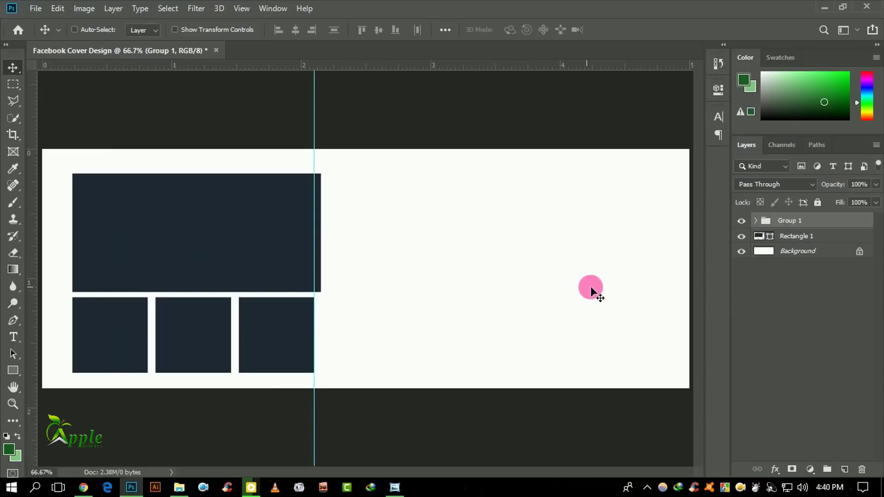
pyautogui.click(801, 240)
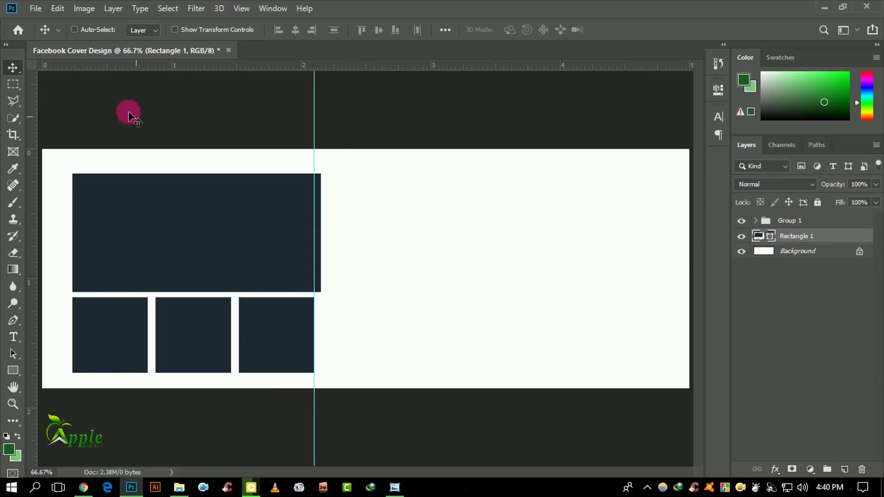
pyautogui.click(57, 9)
pyautogui.click(111, 289)
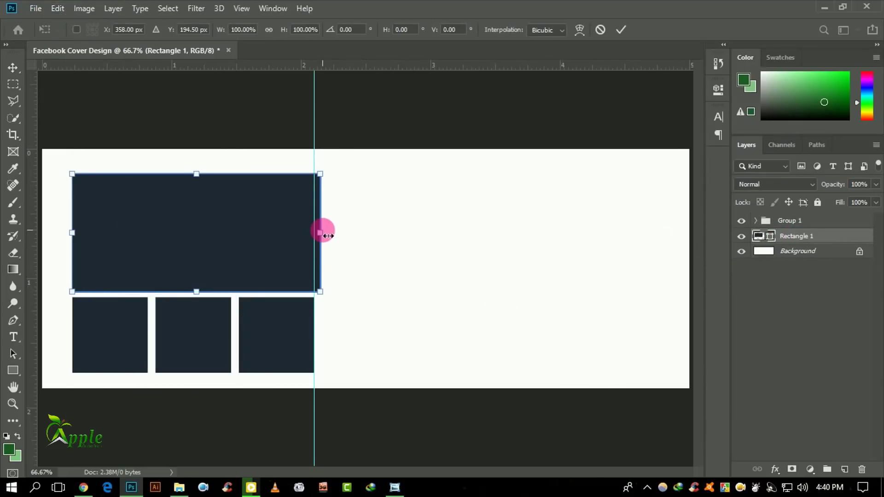
pyautogui.moveTo(327, 236); pyautogui.dragTo(316, 234)
pyautogui.click(622, 31)
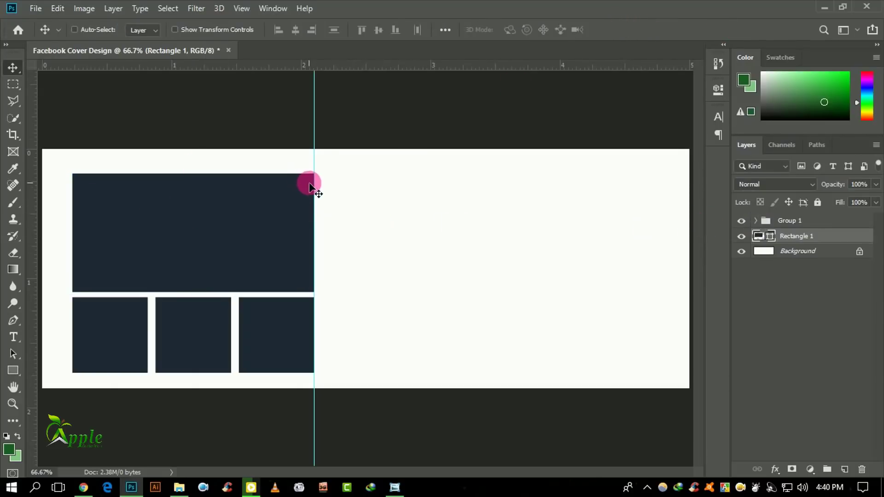
pyautogui.moveTo(319, 188); pyautogui.dragTo(30, 221)
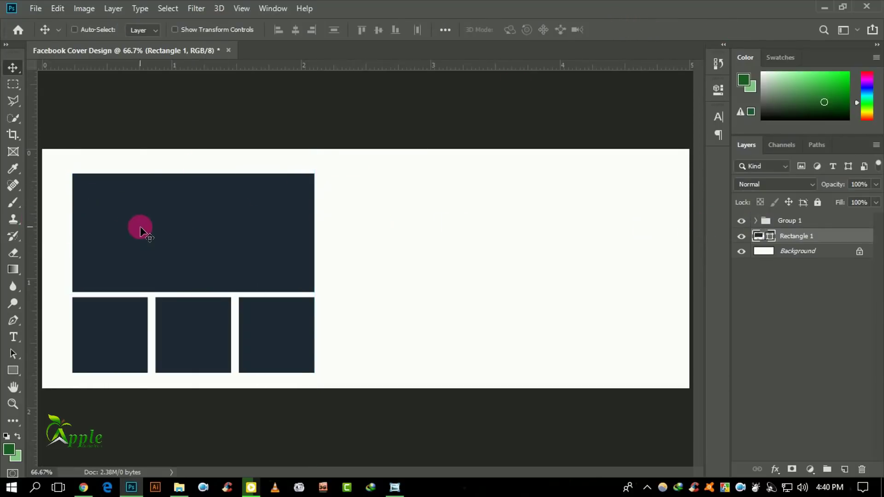
# - Group the rectangle with the squares as Group 2 and nudge it up-left
pyautogui.keyDown('shift'); pyautogui.click(800, 222); pyautogui.keyUp('shift')
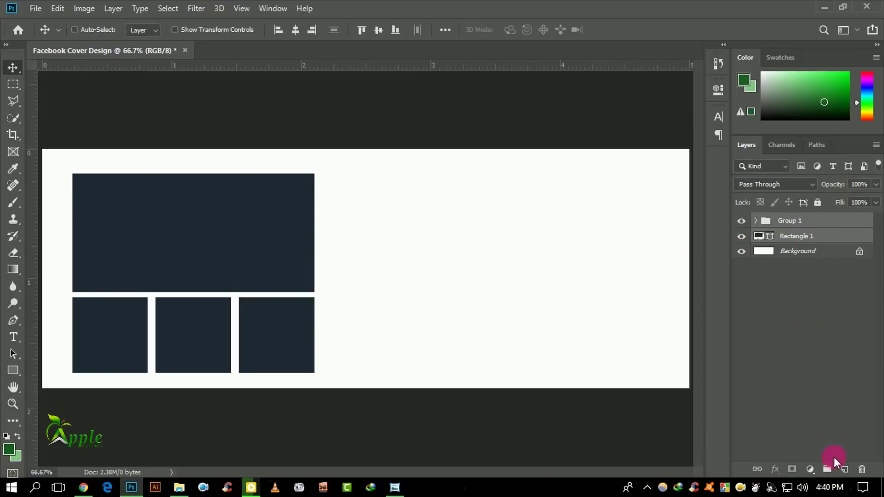
pyautogui.click(829, 466)
pyautogui.moveTo(262, 273); pyautogui.dragTo(261, 269)
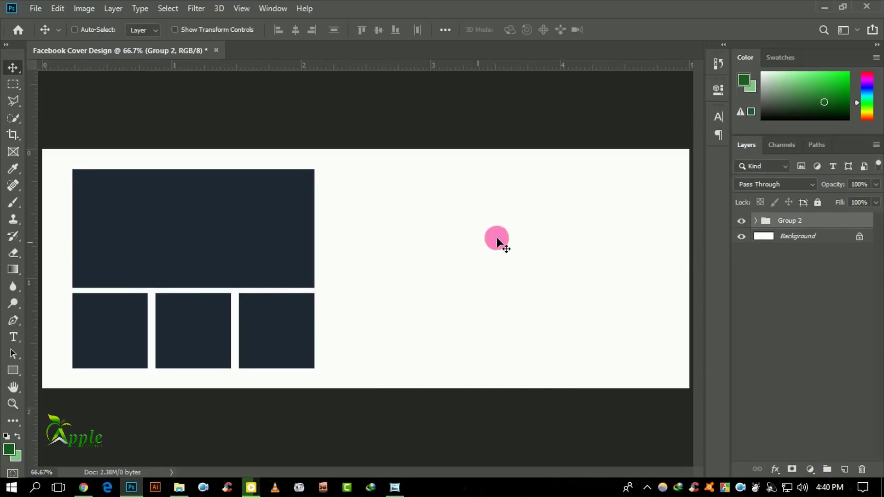
pyautogui.press('Left')
pyautogui.press('Left')
pyautogui.press('Left')
pyautogui.press('Left')
pyautogui.press('Up')
pyautogui.press('Up')
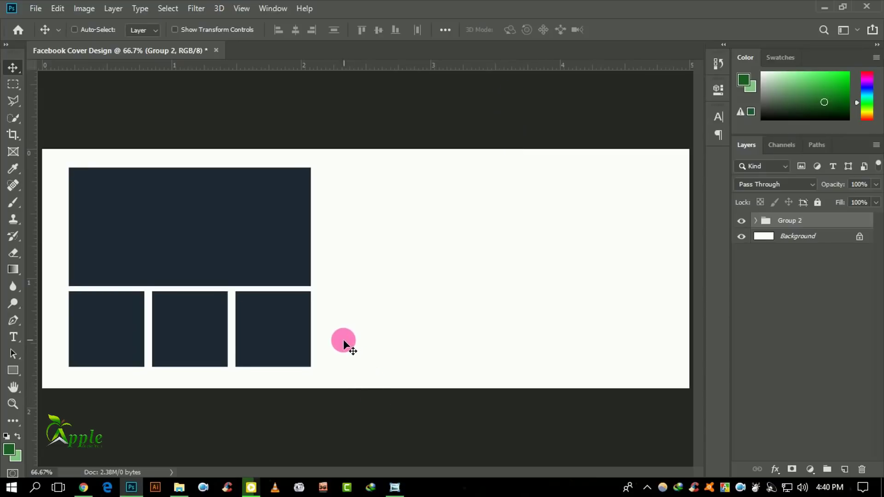
pyautogui.press('Left')
pyautogui.press('Left')
pyautogui.press('Left')
pyautogui.press('Left')
pyautogui.press('Left')
pyautogui.press('Left')
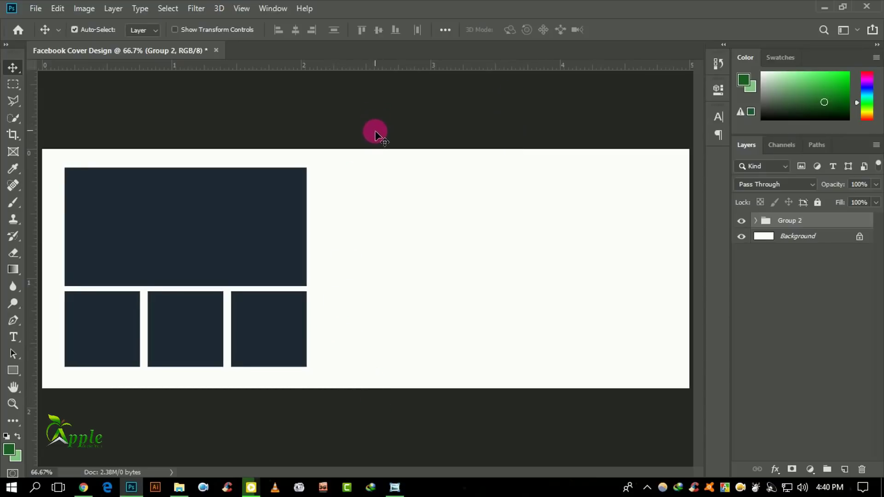
pyautogui.press('ctrl')
# - Draw a tall rounded rectangle on the right side of the cover
pyautogui.click(11, 370)
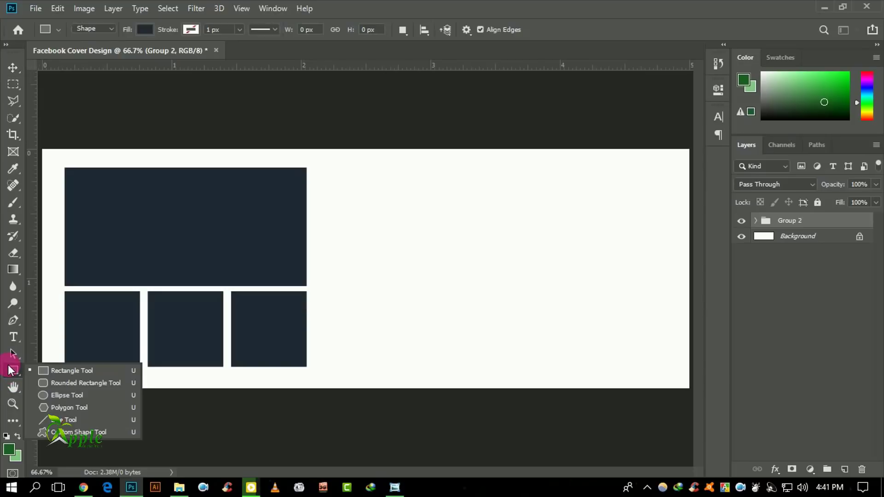
pyautogui.click(112, 380)
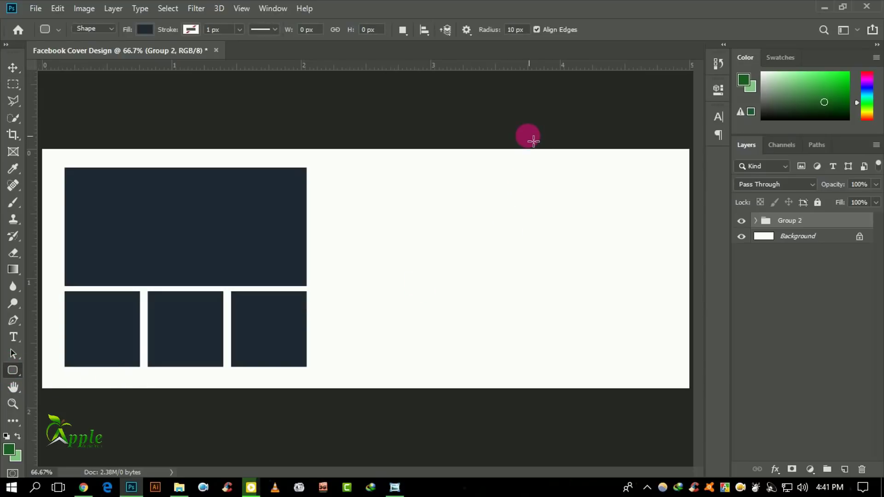
pyautogui.moveTo(493, 135)
pyautogui.mouseDown()
pyautogui.moveTo(598, 328)
pyautogui.moveTo(595, 342)
pyautogui.mouseUp()
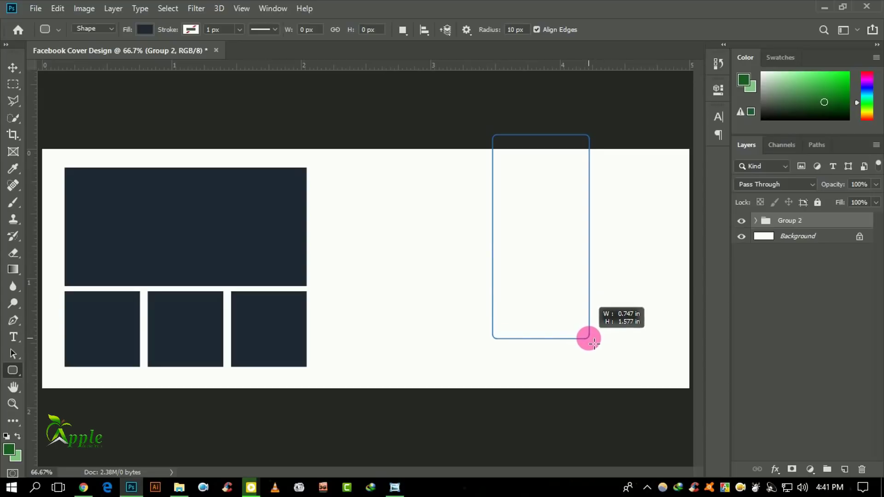
pyautogui.moveTo(595, 342); pyautogui.dragTo(591, 326)
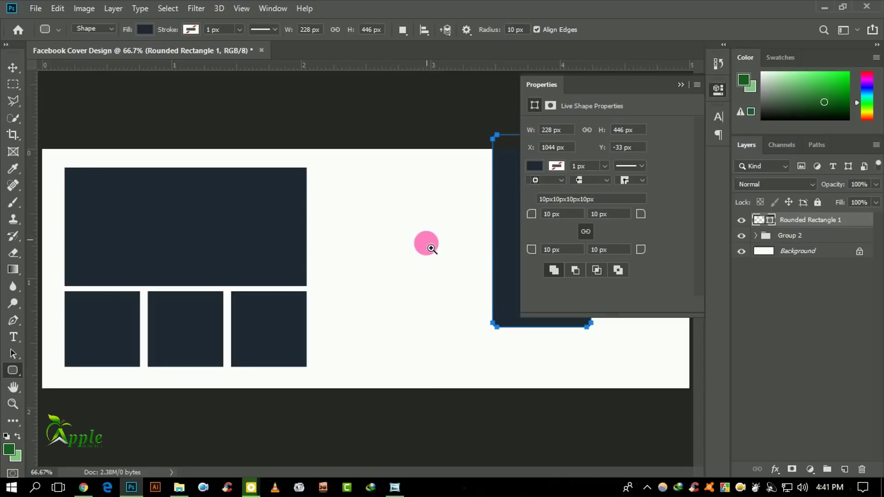
pyautogui.keyDown('ctrl'); pyautogui.click(432, 248); pyautogui.keyUp('ctrl')
pyautogui.moveTo(239, 240); pyautogui.dragTo(210, 239)
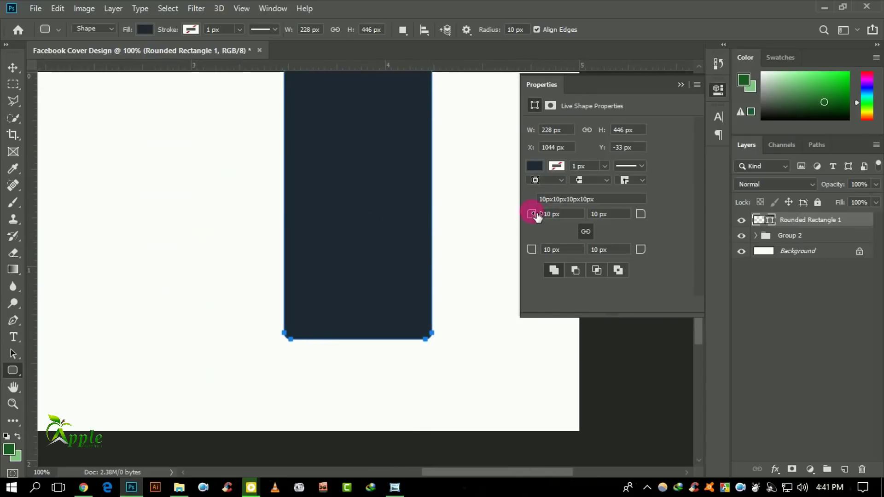
# - Round all its corners to 114 px to form a pill
pyautogui.moveTo(536, 216); pyautogui.dragTo(585, 216)
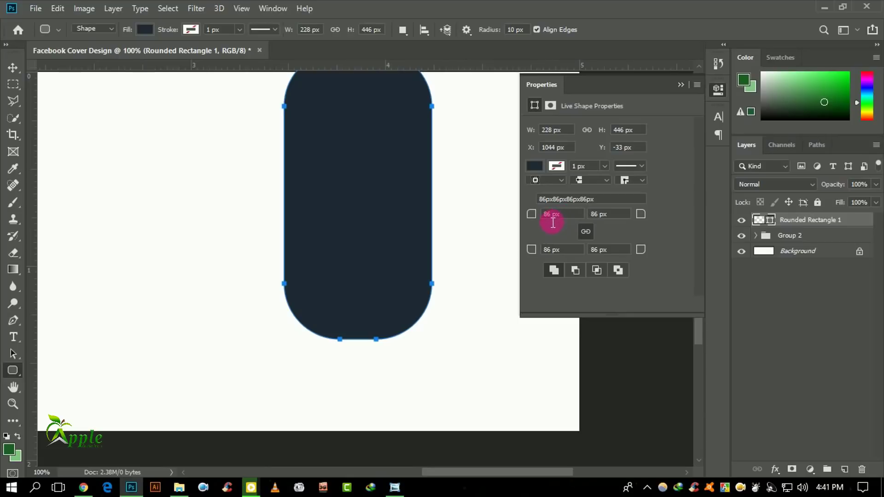
pyautogui.moveTo(533, 215)
pyautogui.mouseDown()
pyautogui.moveTo(558, 213)
pyautogui.moveTo(541, 218)
pyautogui.mouseUp()
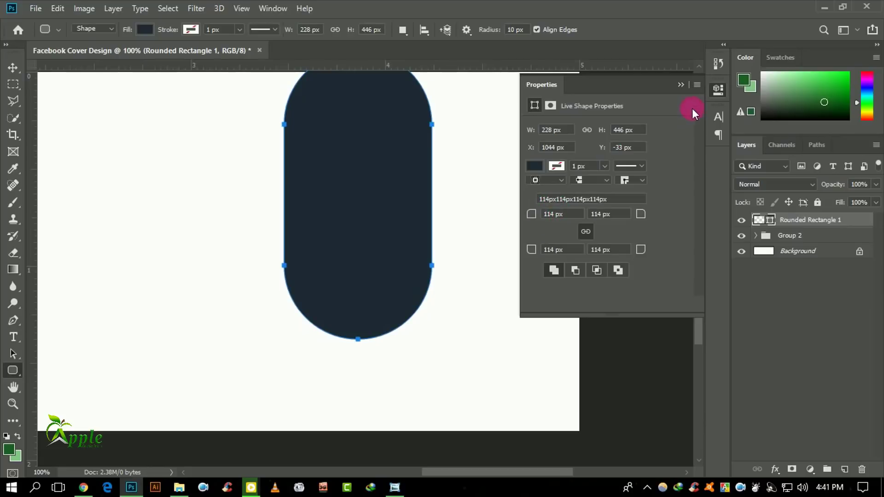
pyautogui.click(681, 83)
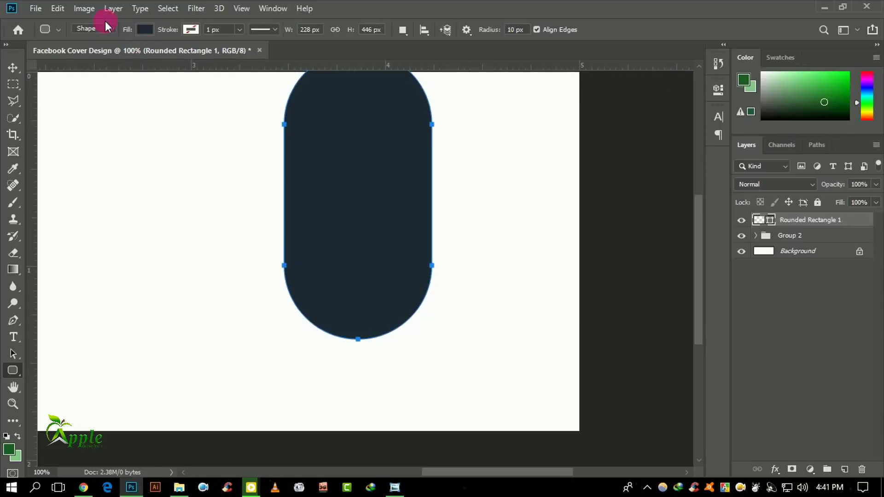
# - Stretch the pill taller so it extends past the cover's top edge
pyautogui.click(57, 8)
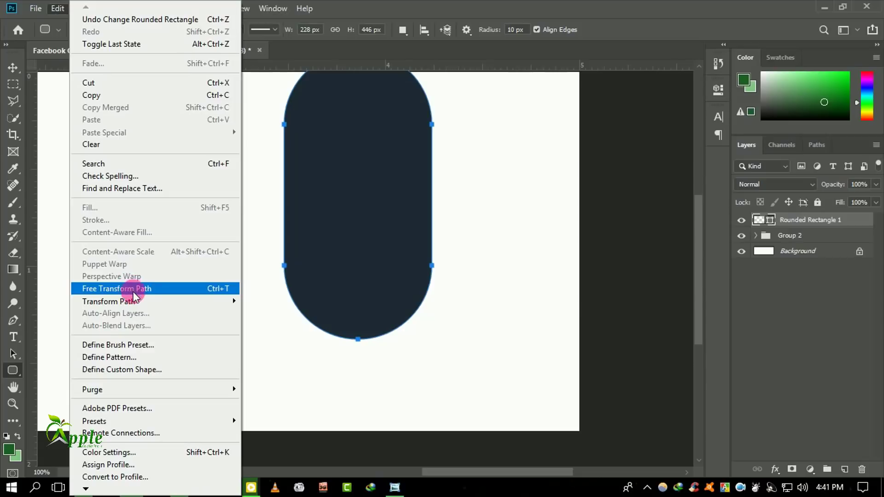
pyautogui.click(133, 289)
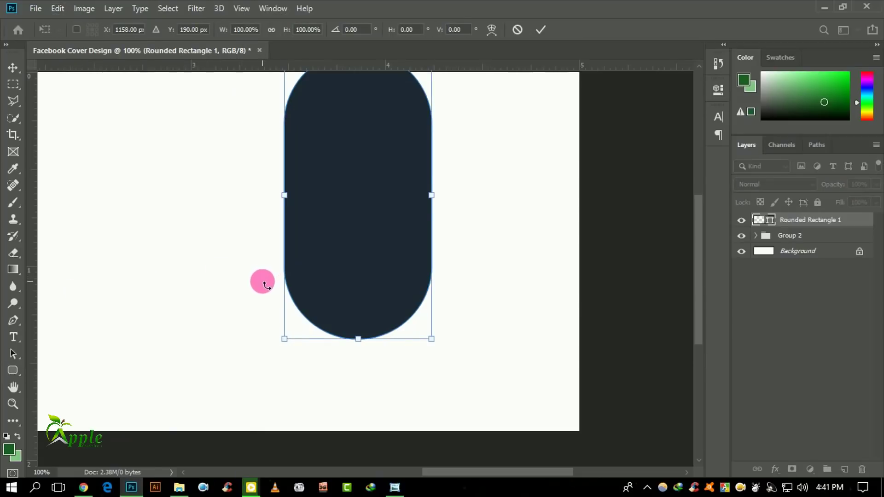
pyautogui.hotkey('ctrl', '-')
pyautogui.hotkey('ctrl', '-')
pyautogui.moveTo(504, 175); pyautogui.dragTo(505, 96)
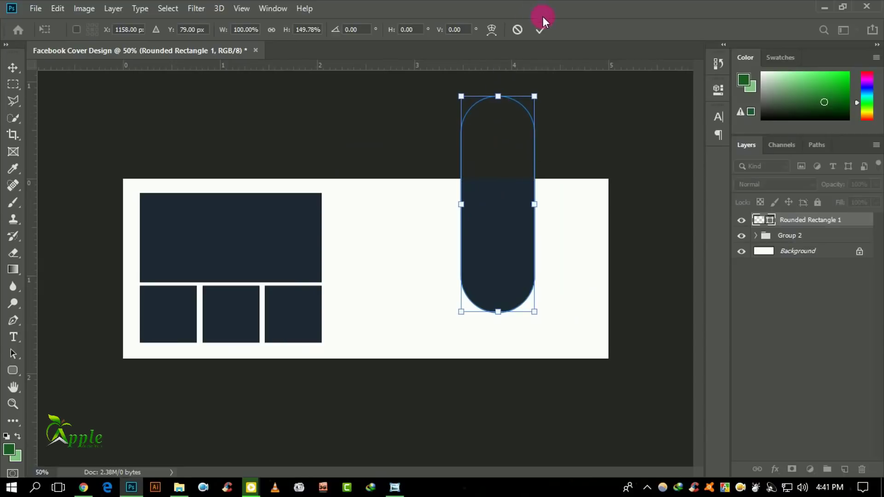
pyautogui.click(541, 29)
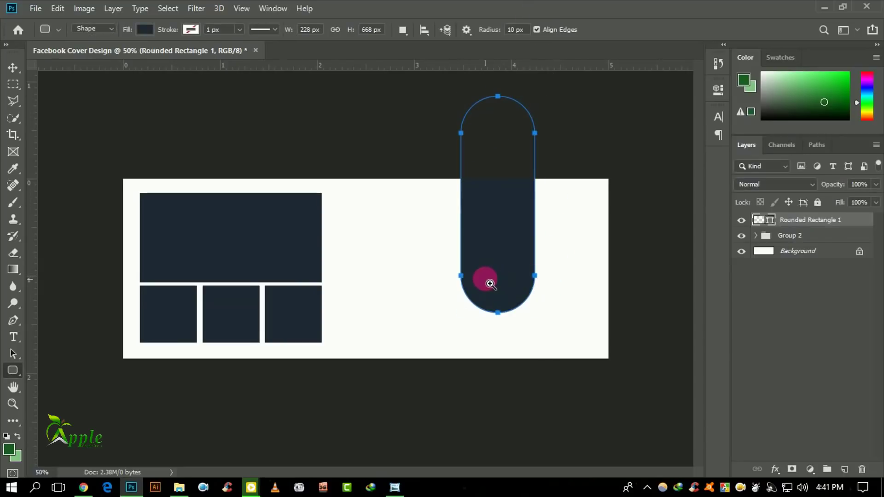
pyautogui.hotkey('ctrl', '+')
# - Move the pill toward the right side and place a duplicate beside it
pyautogui.click(13, 67)
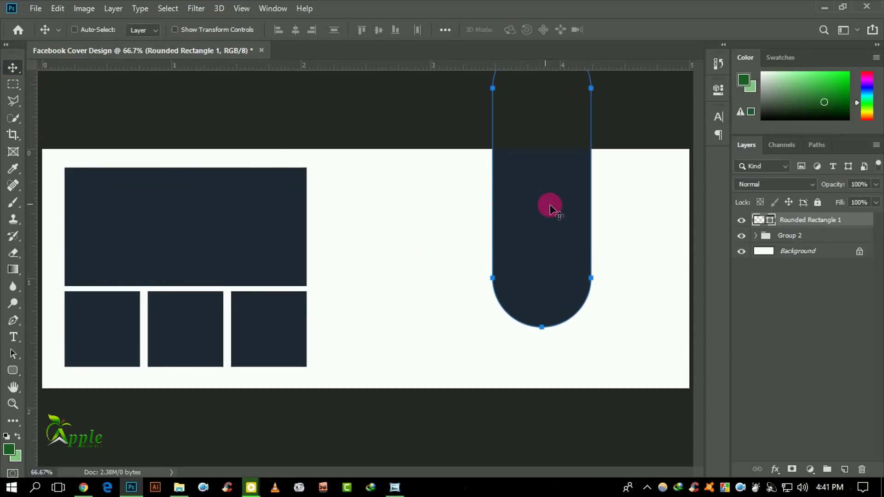
pyautogui.moveTo(563, 207); pyautogui.dragTo(571, 227)
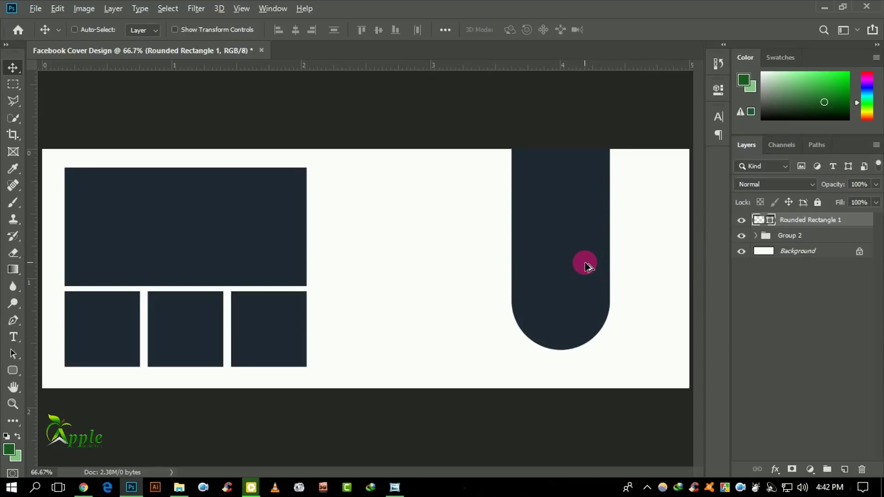
pyautogui.moveTo(586, 266)
pyautogui.mouseDown()
pyautogui.moveTo(603, 261)
pyautogui.moveTo(485, 263)
pyautogui.mouseUp()
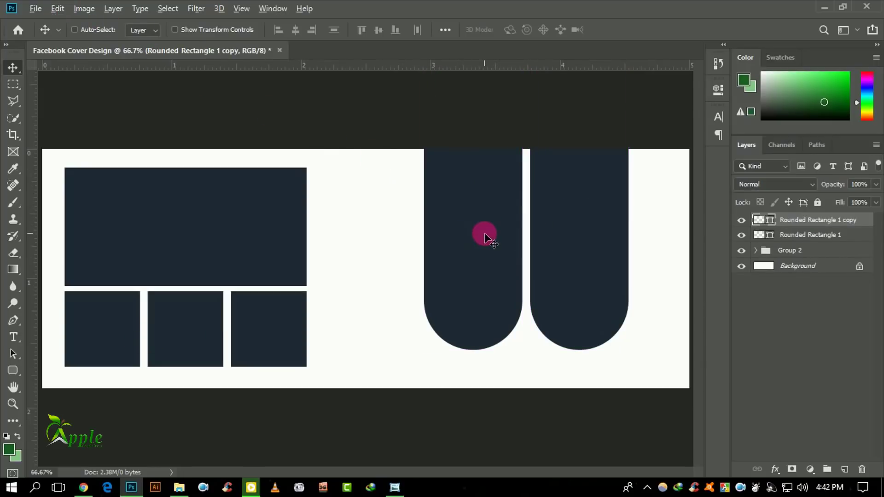
# - Add a third pill copy, narrow the middle pill to about 39% width, and raise it
pyautogui.moveTo(484, 233); pyautogui.dragTo(378, 244)
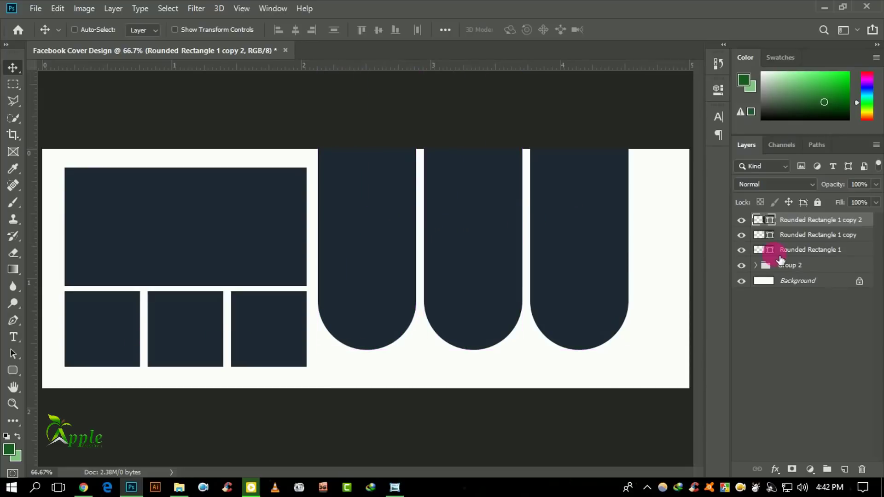
pyautogui.click(806, 238)
pyautogui.hotkey('ctrl', 't')
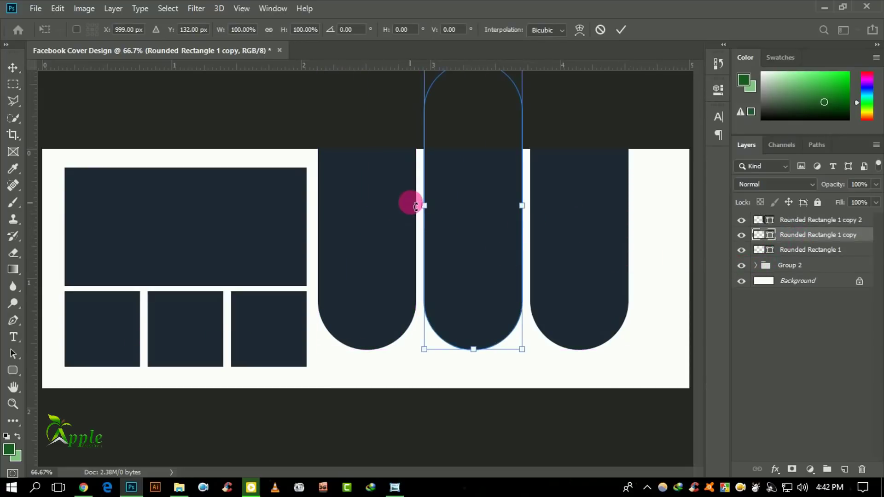
pyautogui.moveTo(434, 212); pyautogui.dragTo(495, 219)
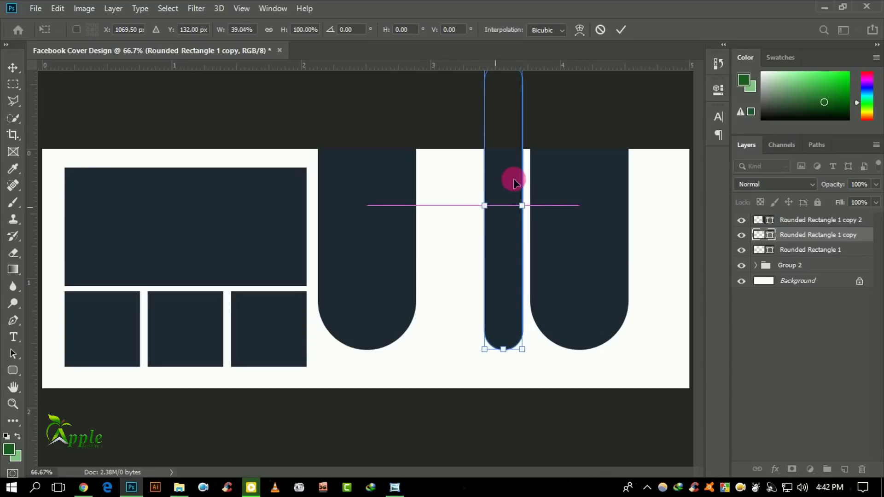
pyautogui.click(622, 30)
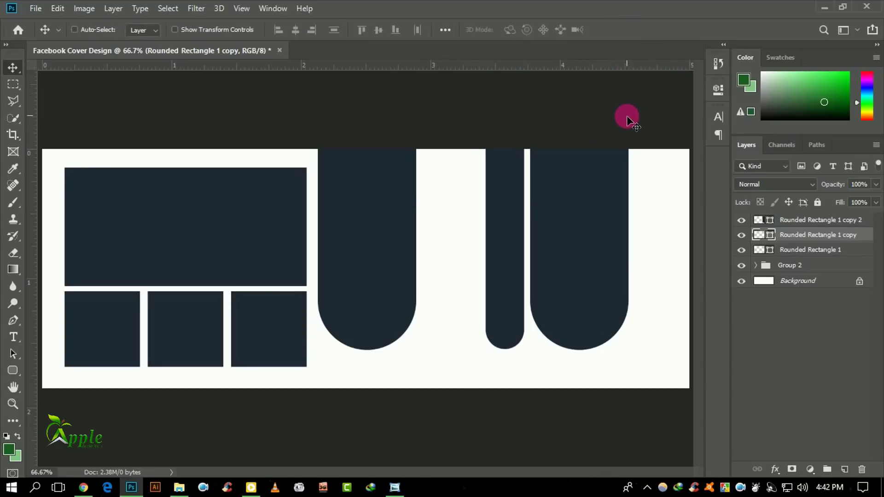
pyautogui.hotkey('shift', 'Up')
pyautogui.hotkey('shift', 'Up')
pyautogui.hotkey('shift', 'Up')
pyautogui.hotkey('shift', 'Up')
pyautogui.hotkey('shift', 'Up')
pyautogui.hotkey('shift', 'Up')
pyautogui.hotkey('shift', 'Up')
pyautogui.hotkey('shift', 'Up')
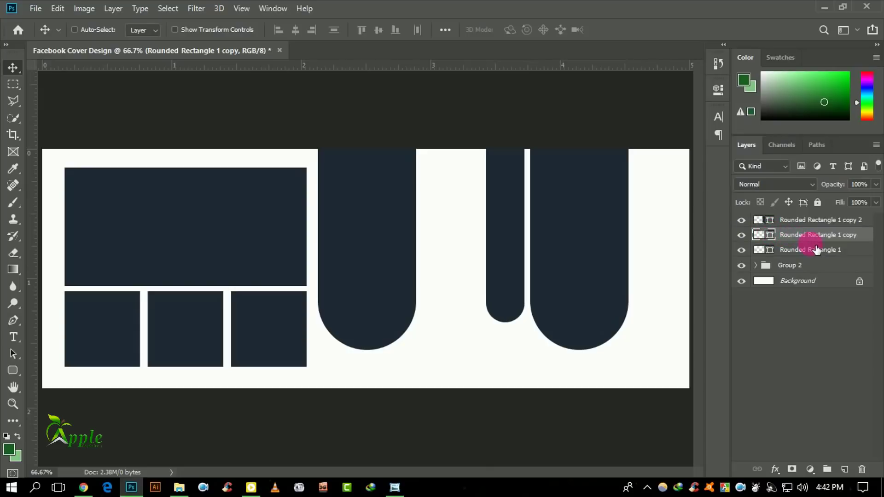
# - Move the left pill beside the narrow one, narrow it, and copy a pill toward the right edge
pyautogui.click(822, 221)
pyautogui.moveTo(410, 239); pyautogui.dragTo(454, 223)
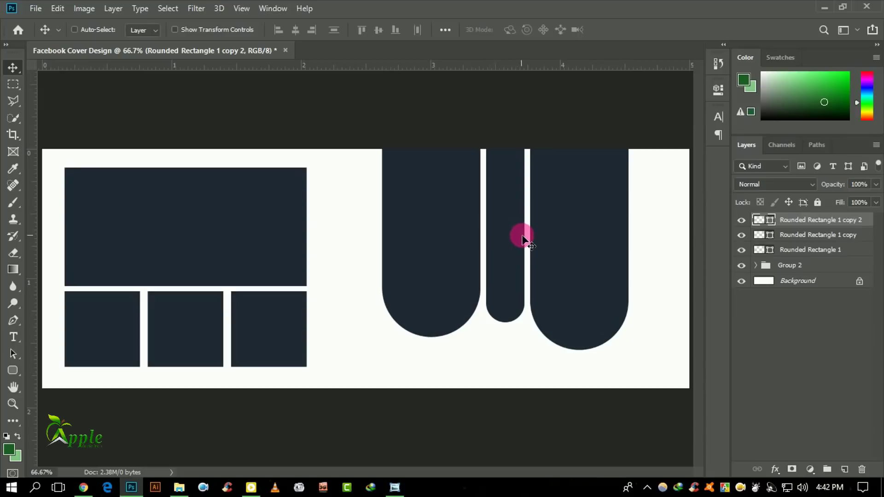
pyautogui.press('Right')
pyautogui.press('Right')
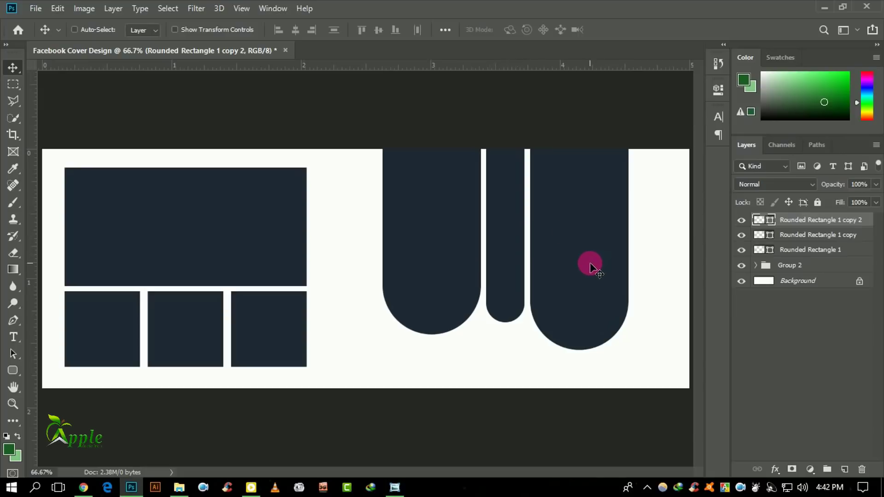
pyautogui.press('Right')
pyautogui.click(58, 8)
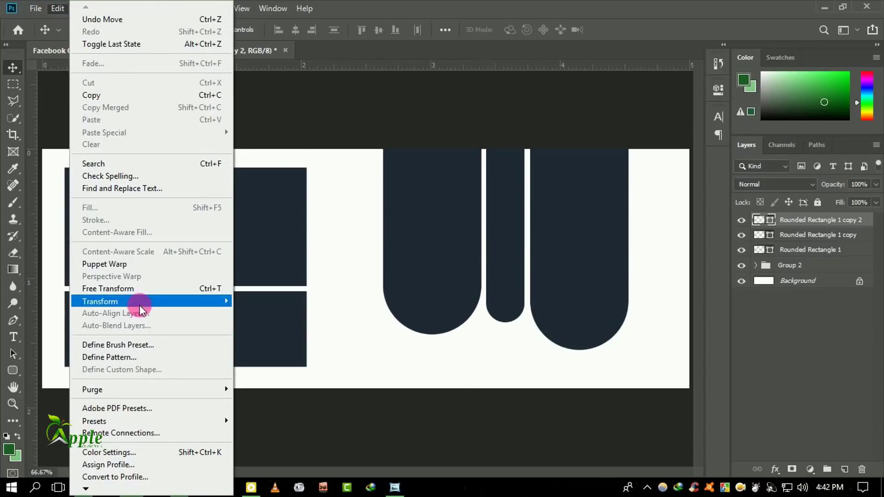
pyautogui.click(138, 290)
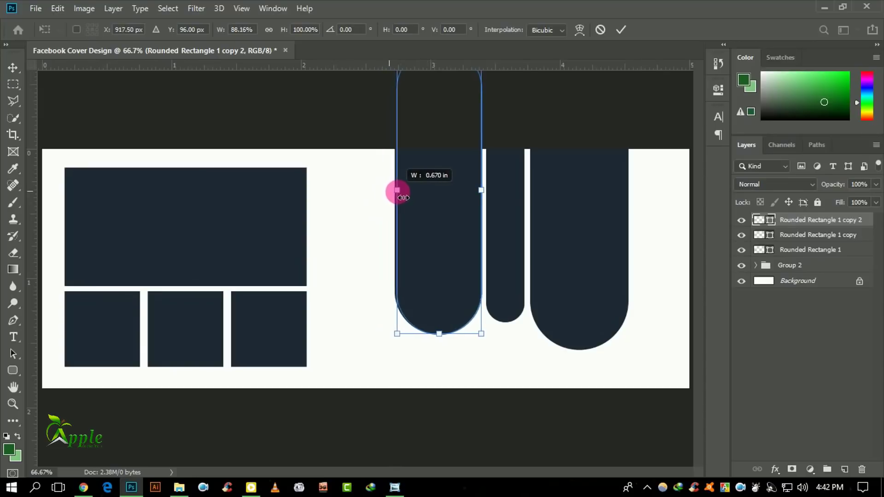
pyautogui.moveTo(385, 217); pyautogui.dragTo(422, 202)
pyautogui.click(619, 33)
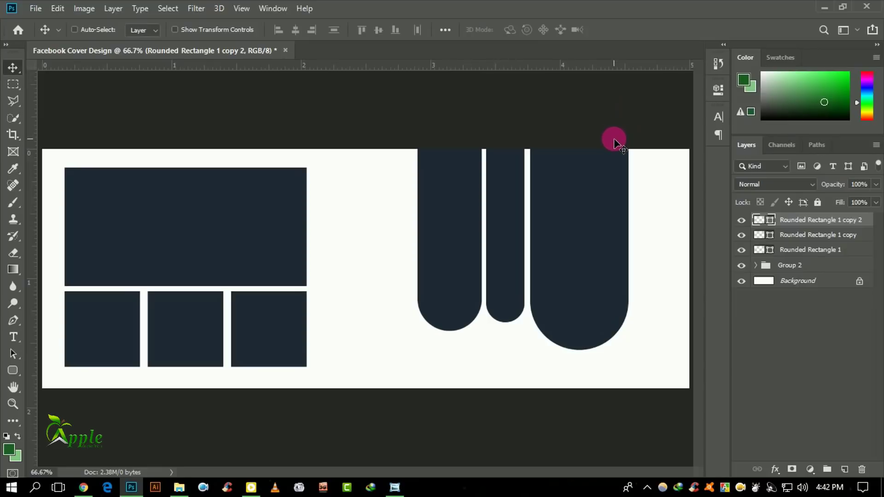
pyautogui.moveTo(602, 256)
pyautogui.mouseDown()
pyautogui.moveTo(634, 236)
pyautogui.moveTo(651, 391)
pyautogui.mouseUp()
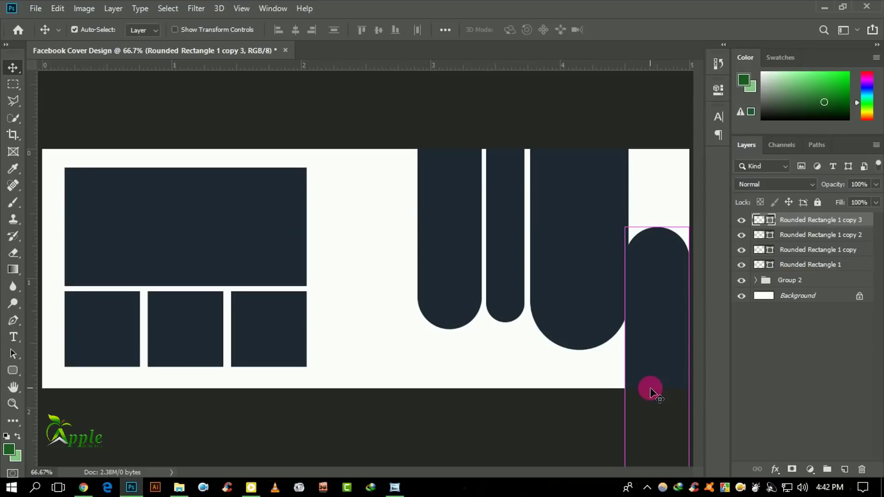
# - Narrow the fourth pill and set it against the cover's right edge, rising from the bottom
pyautogui.hotkey('ctrl', 't')
pyautogui.moveTo(626, 371); pyautogui.dragTo(640, 376)
pyautogui.click(622, 30)
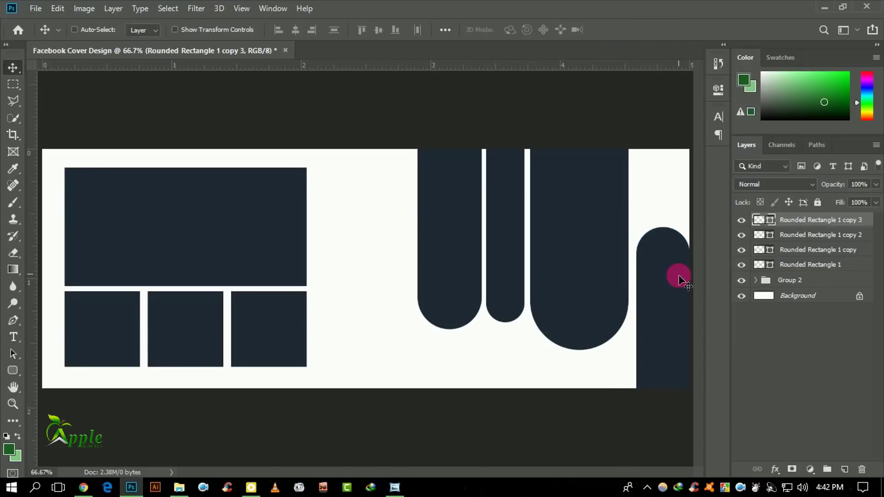
pyautogui.moveTo(677, 276); pyautogui.dragTo(681, 251)
pyautogui.moveTo(691, 295); pyautogui.dragTo(696, 310)
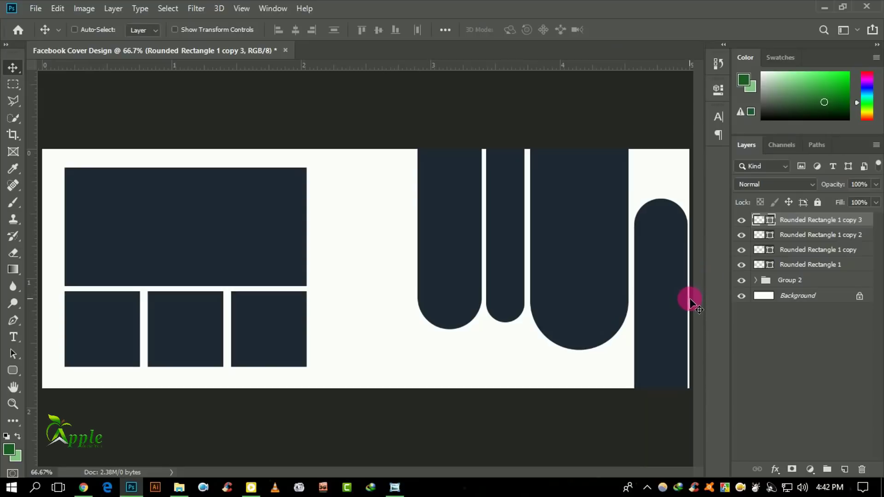
pyautogui.press('Right')
pyautogui.press('Right')
pyautogui.press('Right')
pyautogui.press('Right')
pyautogui.press('Right')
pyautogui.press('Right')
pyautogui.press('Right')
pyautogui.press('Right')
pyautogui.press('Right')
pyautogui.press('Left')
pyautogui.press('Left')
pyautogui.press('Left')
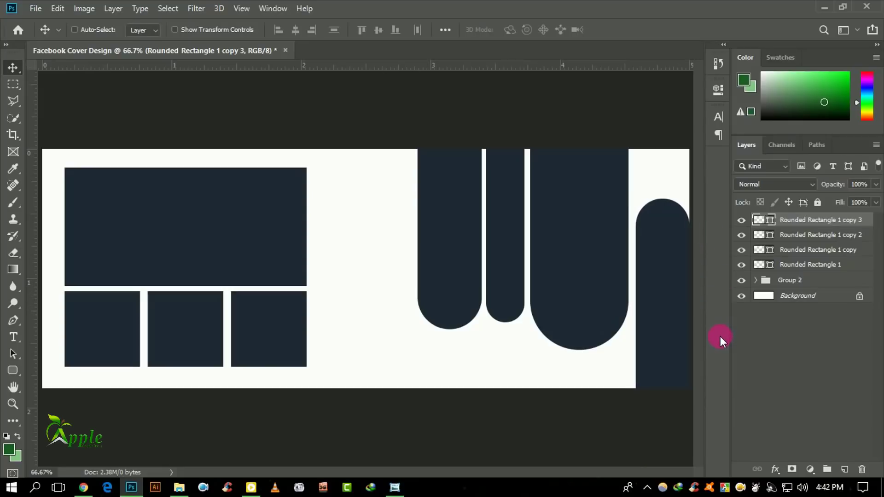
pyautogui.press('Left')
pyautogui.press('Left')
pyautogui.press('Left')
pyautogui.press('Left')
pyautogui.press('Left')
pyautogui.press('Left')
pyautogui.press('Up')
pyautogui.press('Up')
pyautogui.press('Up')
pyautogui.hotkey('shift', 'Up')
pyautogui.hotkey('shift', 'Up')
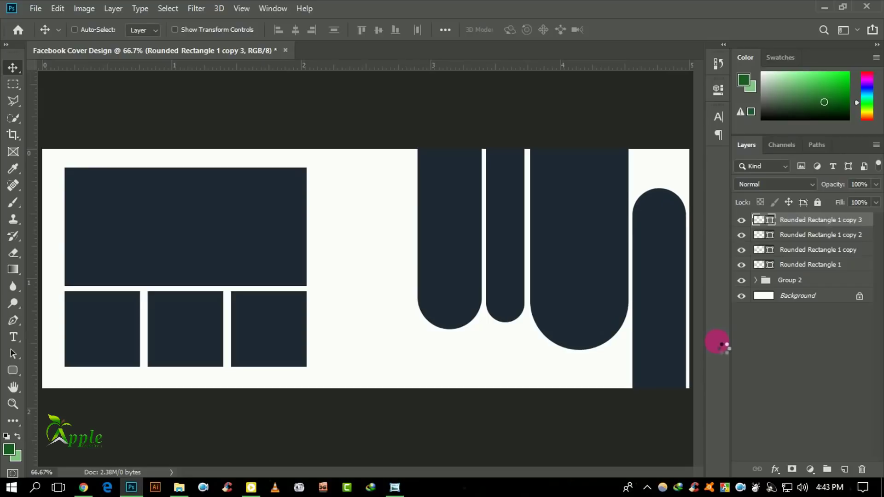
pyautogui.hotkey('shift', 'Up')
# - Enlarge the fourth pill to about 106% toward the top-right
pyautogui.click(59, 8)
pyautogui.click(145, 291)
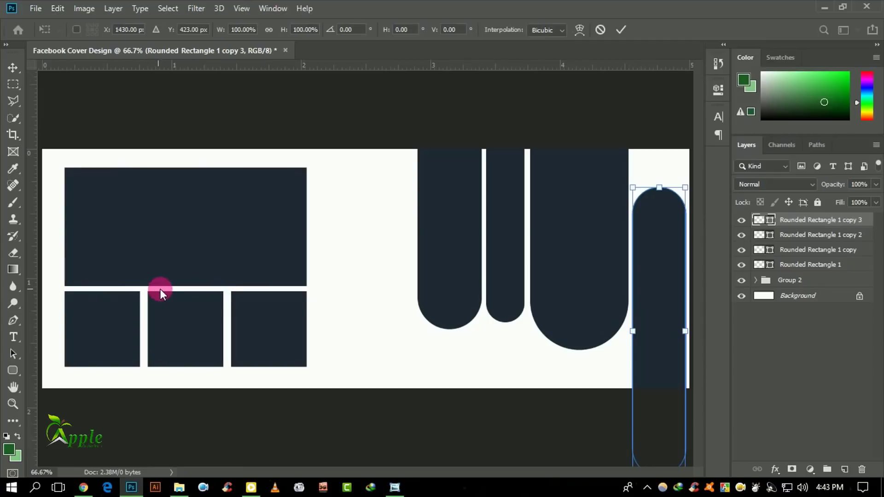
pyautogui.moveTo(685, 187); pyautogui.dragTo(696, 179)
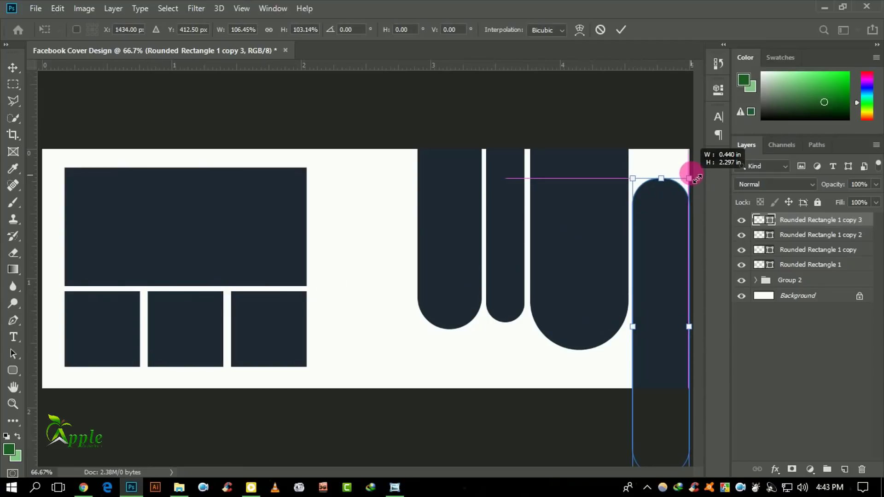
pyautogui.click(621, 30)
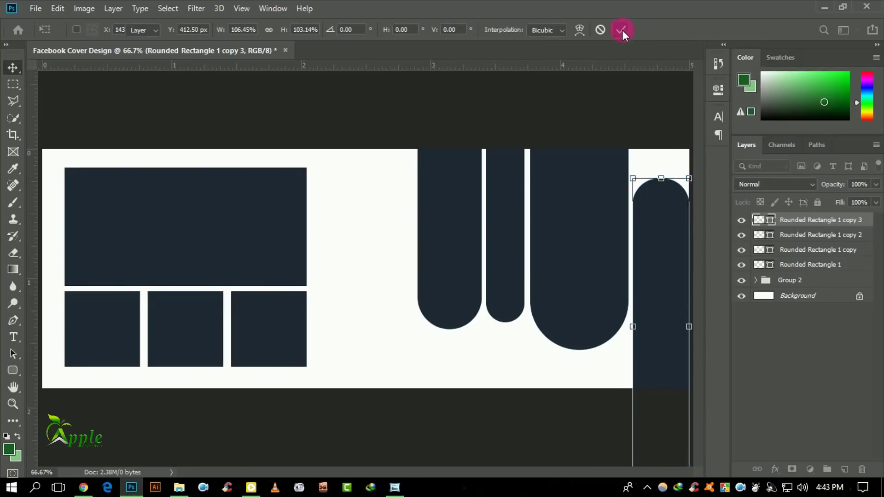
pyautogui.click(640, 114)
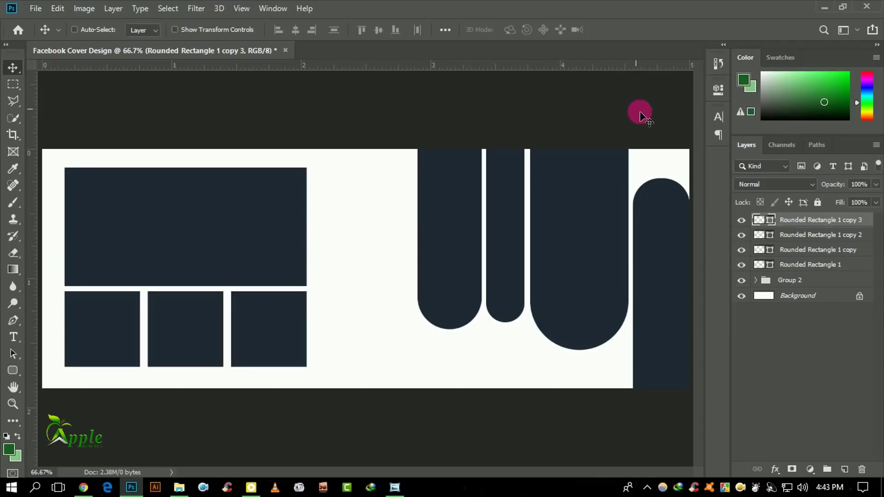
pyautogui.click(802, 236)
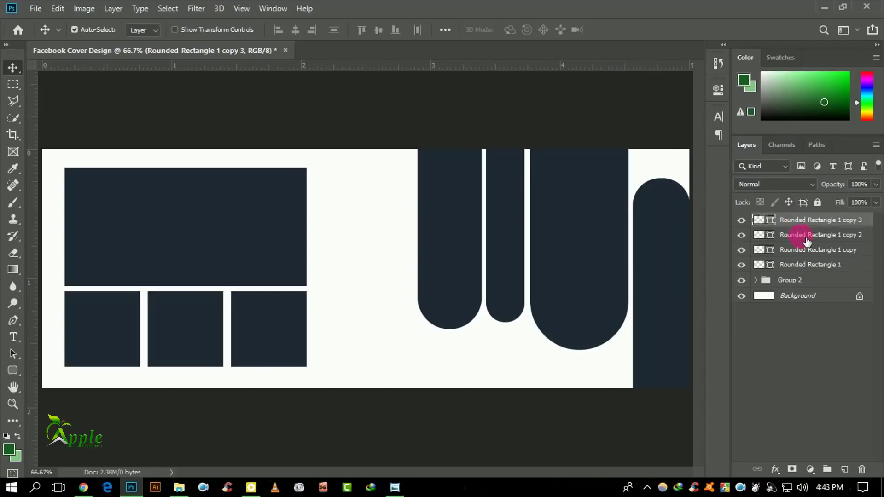
# - Group all four pill layers into Group 3
pyautogui.keyDown('shift'); pyautogui.click(806, 250); pyautogui.keyUp('shift')
pyautogui.keyDown('shift'); pyautogui.click(806, 265); pyautogui.keyUp('shift')
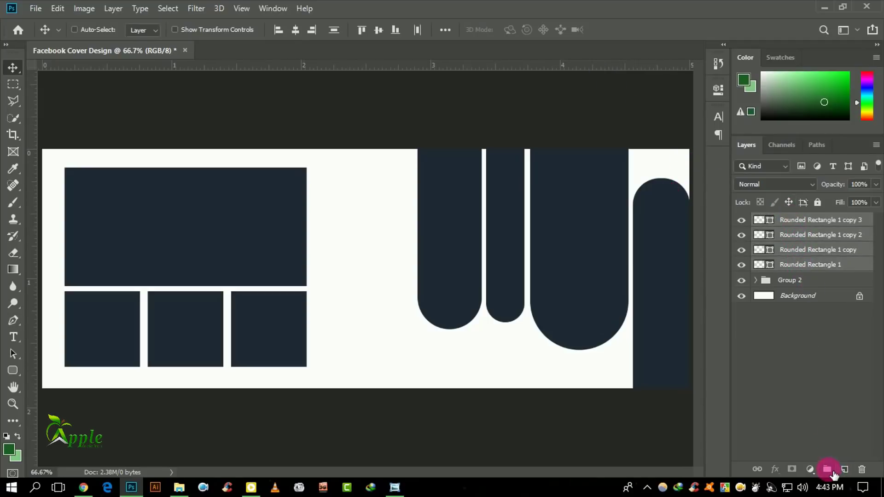
pyautogui.click(827, 469)
pyautogui.click(756, 221)
# - Nest Rounded Rectangle 1, copy and copy 2 into Group 4, leaving the right-edge pill out
pyautogui.click(813, 236)
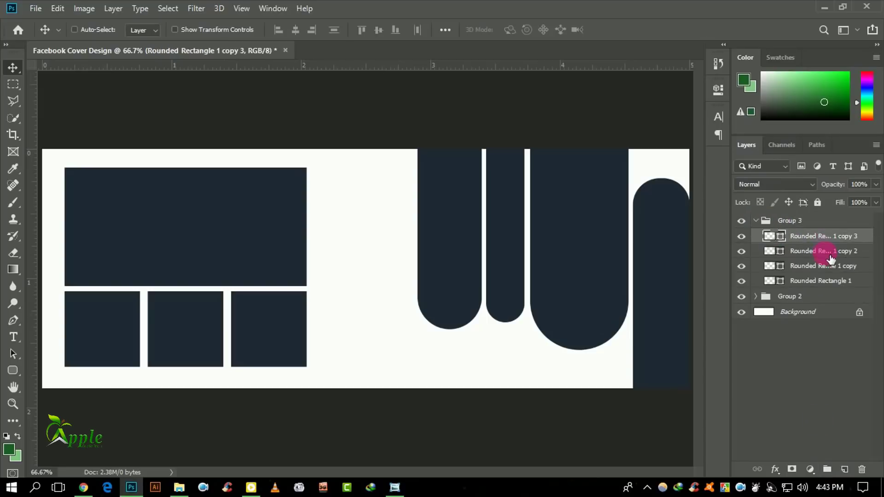
pyautogui.click(824, 253)
pyautogui.click(742, 236)
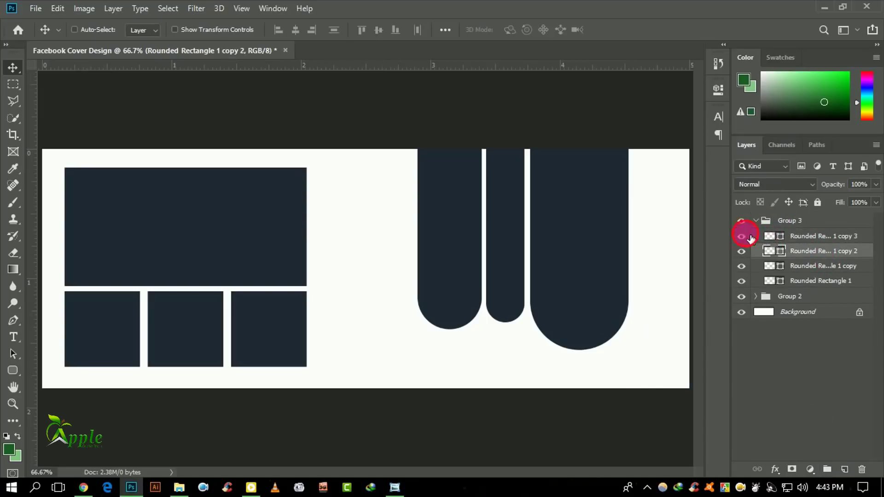
pyautogui.keyDown('ctrl'); pyautogui.click(815, 267); pyautogui.keyUp('ctrl')
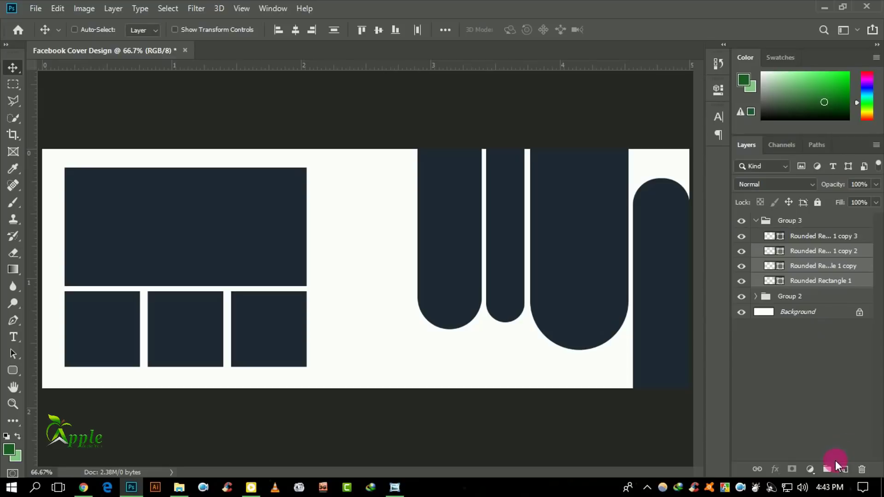
pyautogui.click(833, 466)
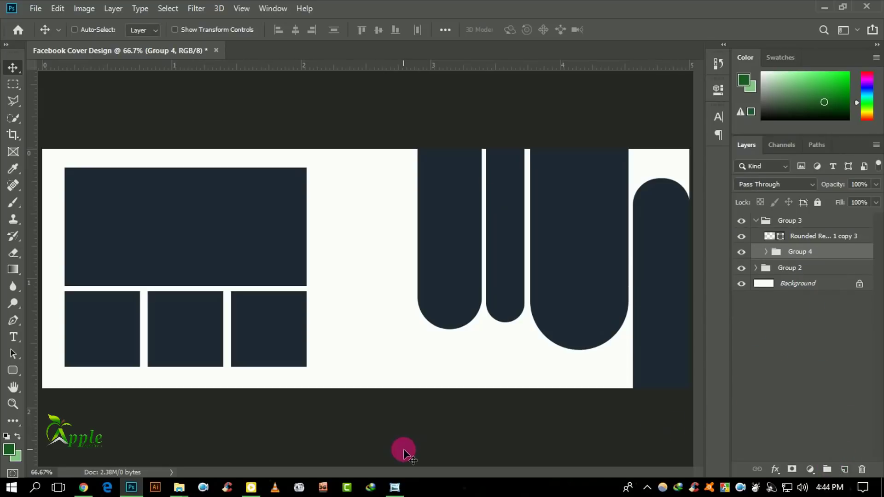
pyautogui.moveTo(179, 487)
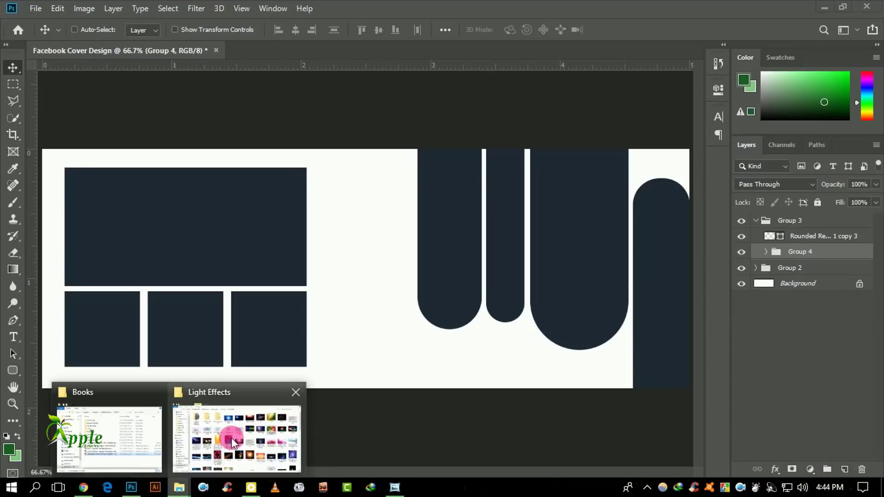
# - Open the Stock Image > City folder and drag the P0172 New York photo into Photoshop
pyautogui.click(235, 429)
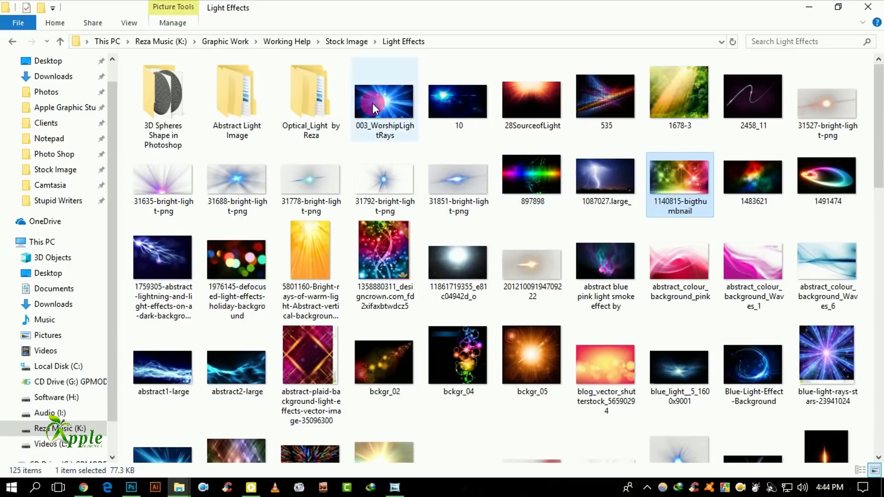
pyautogui.click(343, 43)
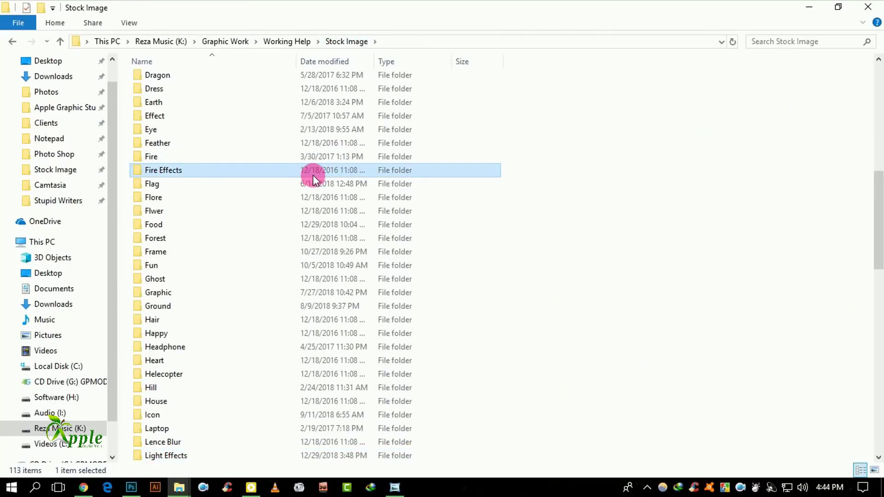
pyautogui.press('c')
pyautogui.press('c')
pyautogui.press('c')
pyautogui.press('c')
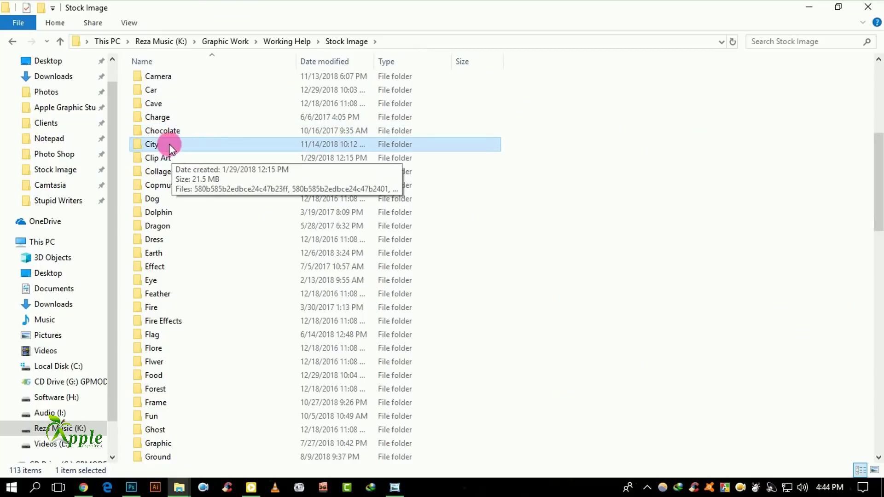
pyautogui.doubleClick(169, 143)
pyautogui.scroll(-3, 427, 177)
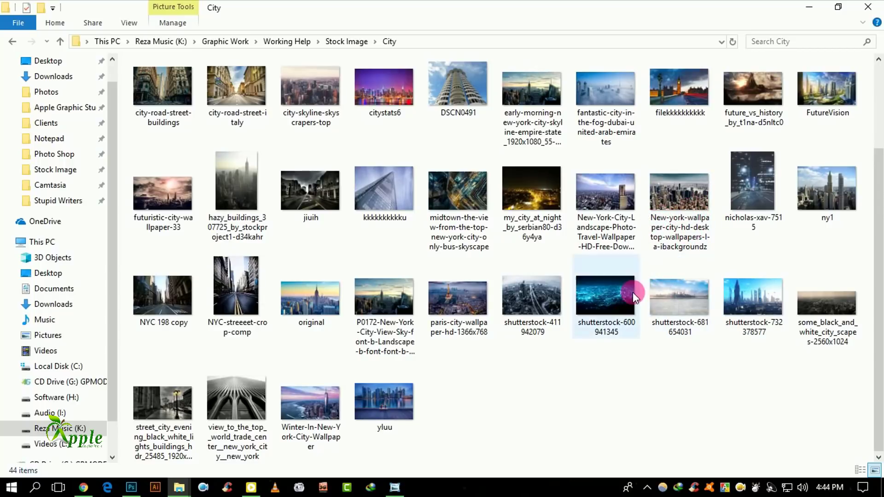
pyautogui.moveTo(382, 304)
pyautogui.mouseDown()
pyautogui.moveTo(368, 324)
pyautogui.moveTo(185, 445)
pyautogui.moveTo(138, 489)
pyautogui.moveTo(349, 362)
pyautogui.mouseUp()
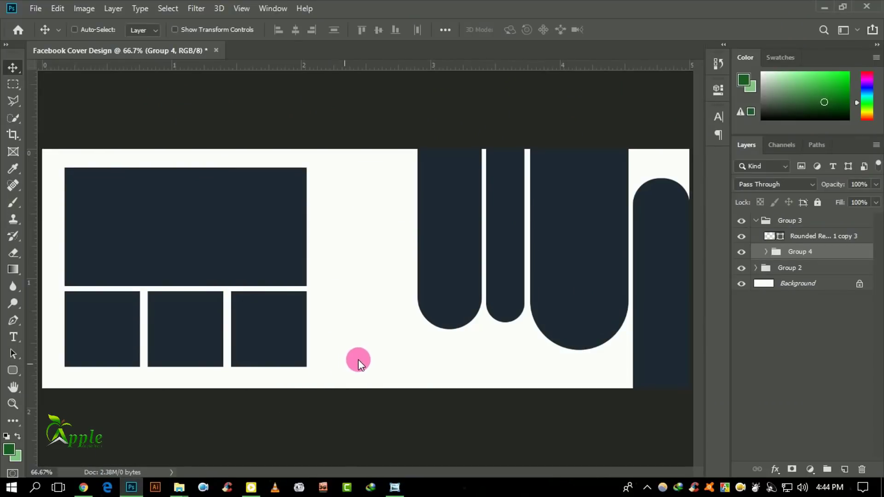
# - Place the New York skyline photo, scale it to fill the cover, and layer it beneath the shape groups
pyautogui.moveTo(388, 319); pyautogui.dragTo(384, 315)
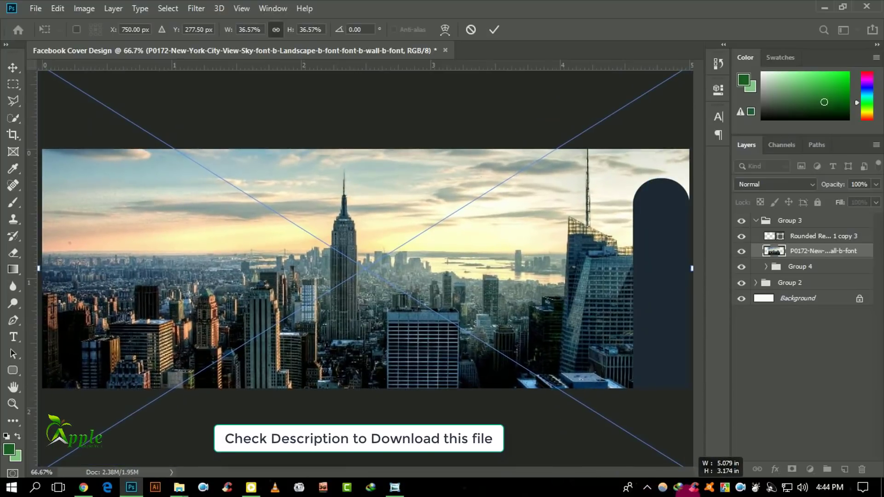
pyautogui.moveTo(567, 398)
pyautogui.mouseDown()
pyautogui.moveTo(701, 474)
pyautogui.moveTo(667, 444)
pyautogui.mouseUp()
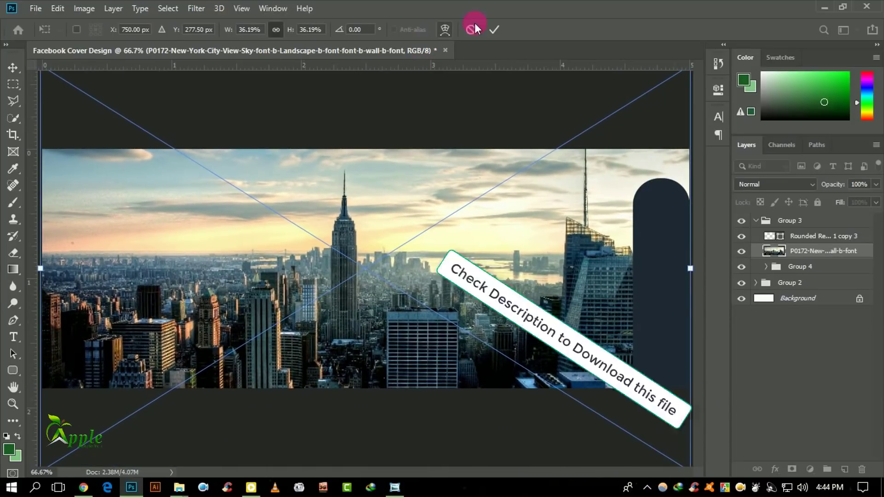
pyautogui.click(492, 30)
pyautogui.moveTo(807, 251); pyautogui.dragTo(790, 291)
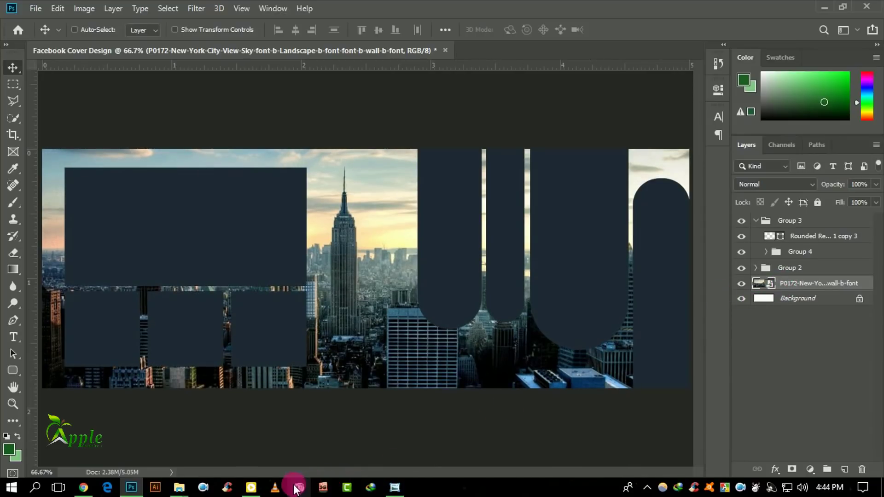
# - In File Explorer, go up to Stock Image and open the Light Effects folder
pyautogui.moveTo(178, 487)
pyautogui.click(251, 417)
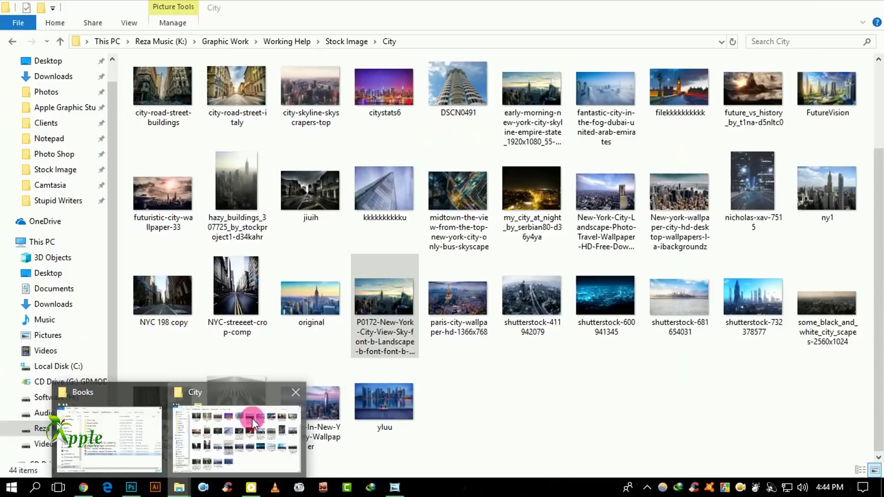
pyautogui.click(371, 42)
pyautogui.scroll(-2, 282, 307)
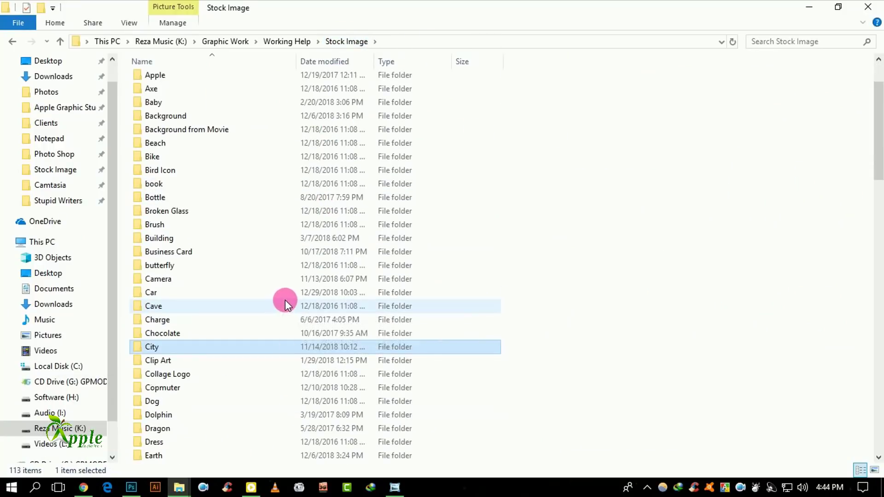
pyautogui.write('le')
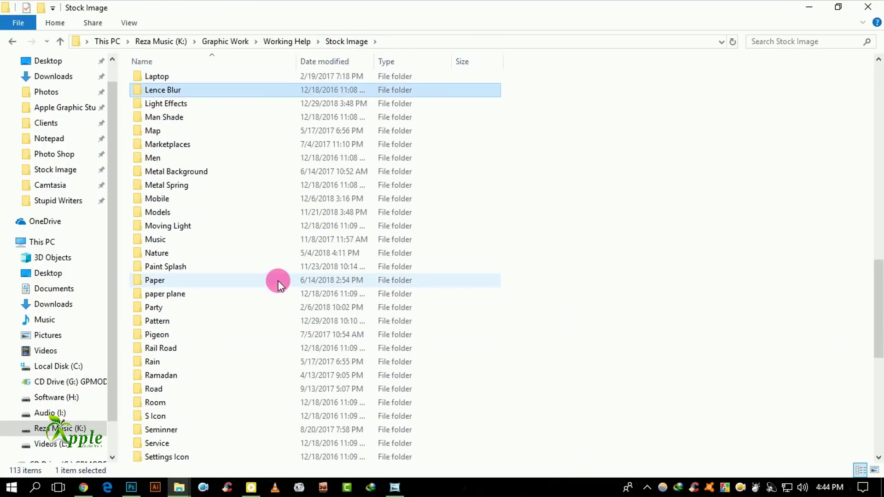
pyautogui.press('l')
pyautogui.press('l')
pyautogui.press('l')
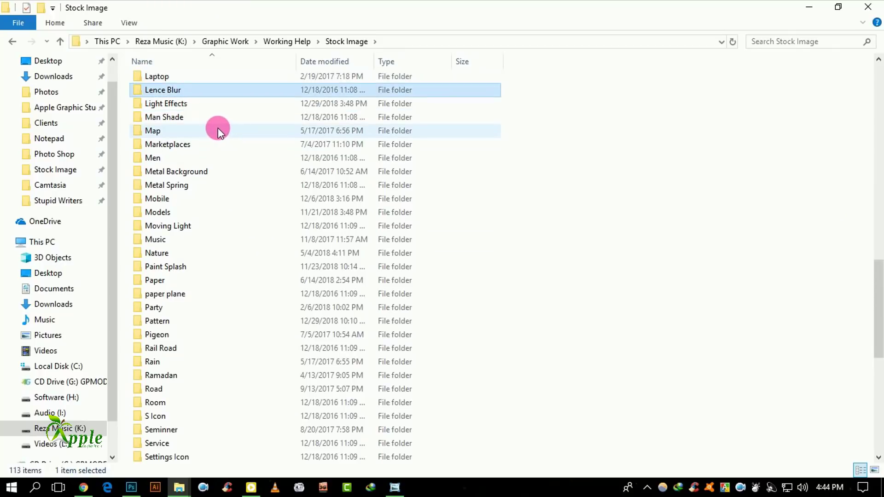
pyautogui.press('l')
pyautogui.press('l')
pyautogui.press('l')
pyautogui.doubleClick(188, 105)
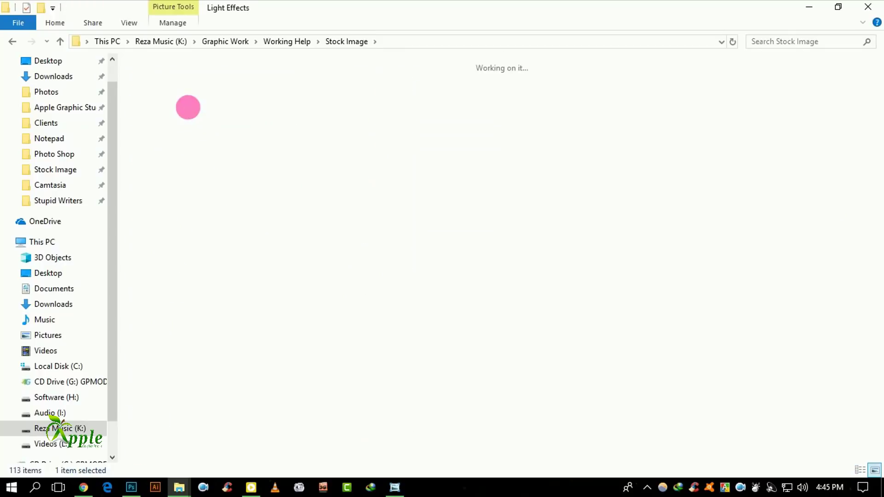
# - Preview 1140815-bigthumbnail and drag it into the Photoshop cover
pyautogui.doubleClick(664, 179)
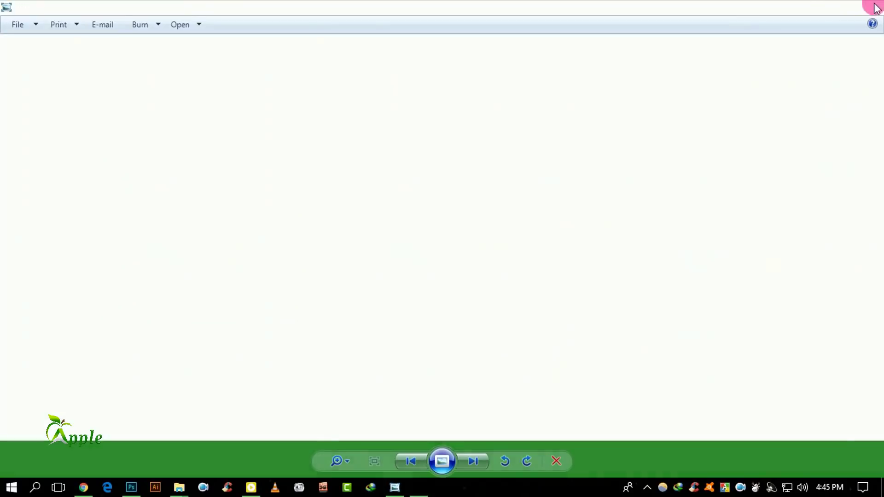
pyautogui.click(875, 7)
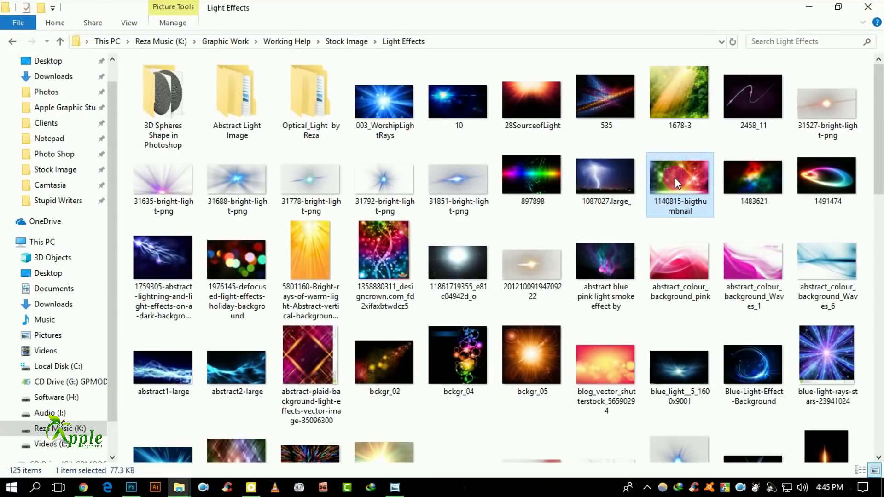
pyautogui.moveTo(675, 178); pyautogui.dragTo(139, 492)
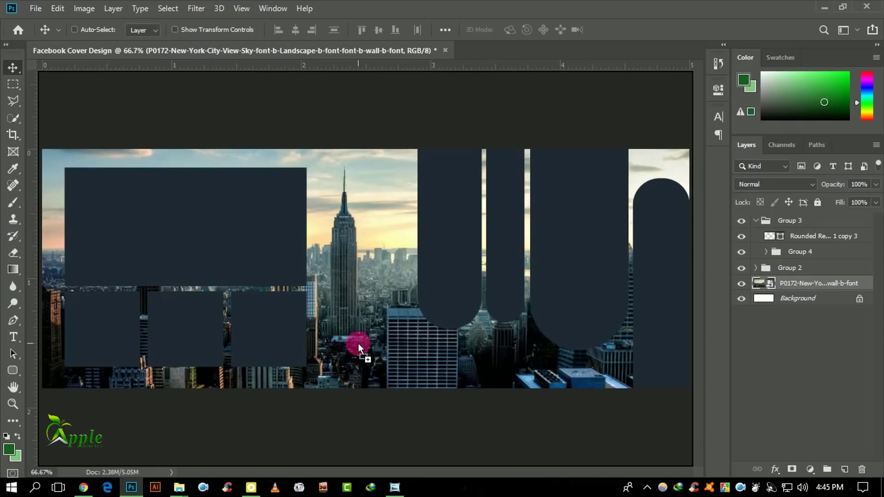
pyautogui.moveTo(139, 492); pyautogui.dragTo(359, 344)
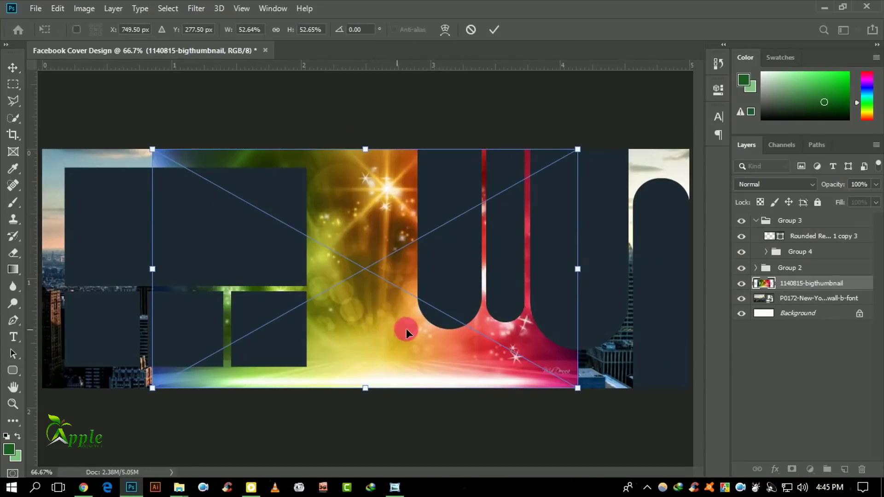
# - Commit the light image and apply a 49.8-pixel Gaussian Blur, then start Free Transform
pyautogui.click(495, 27)
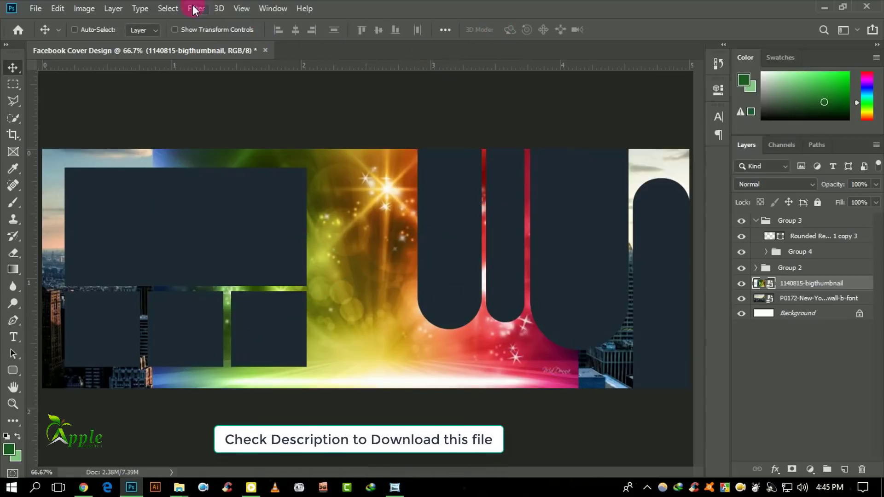
pyautogui.click(168, 8)
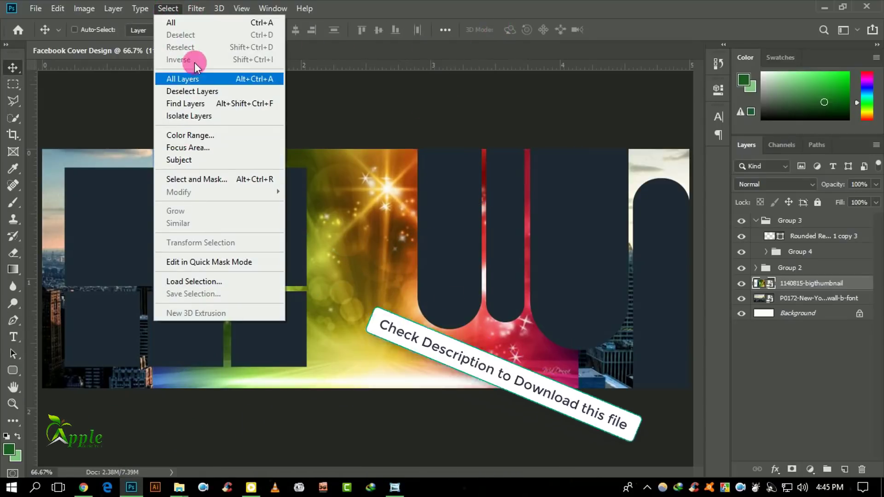
pyautogui.moveTo(196, 8)
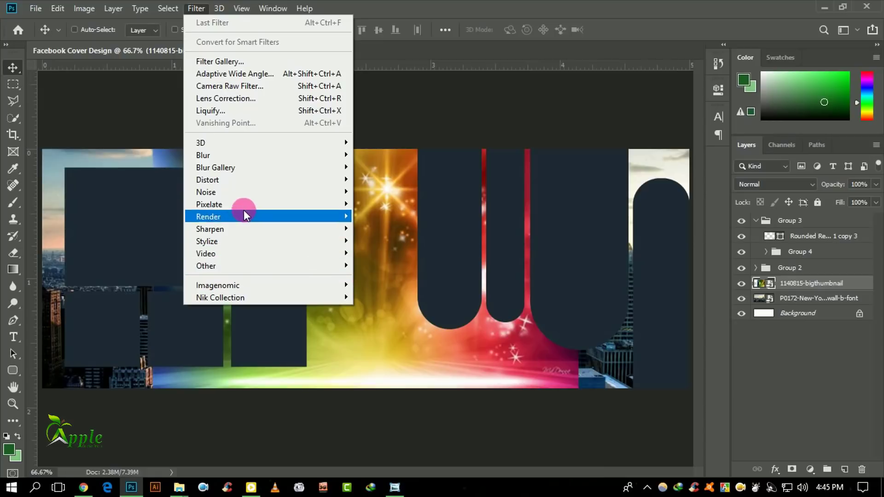
pyautogui.click(414, 203)
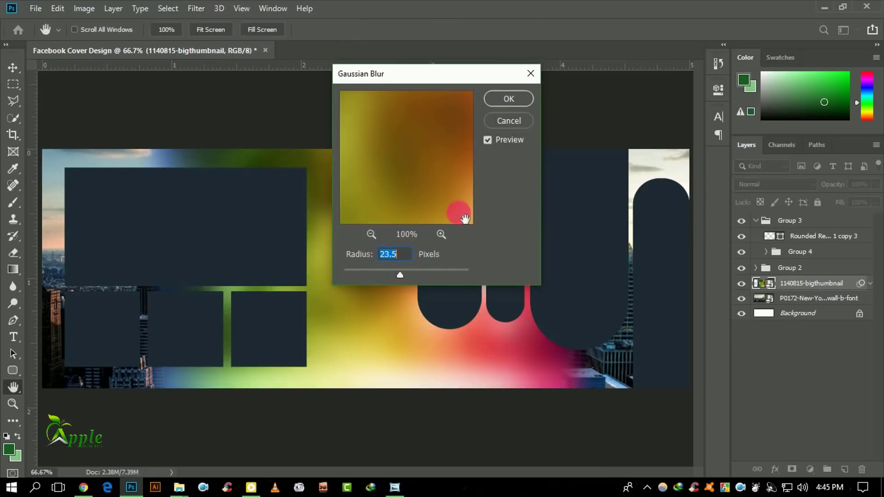
pyautogui.click(414, 275)
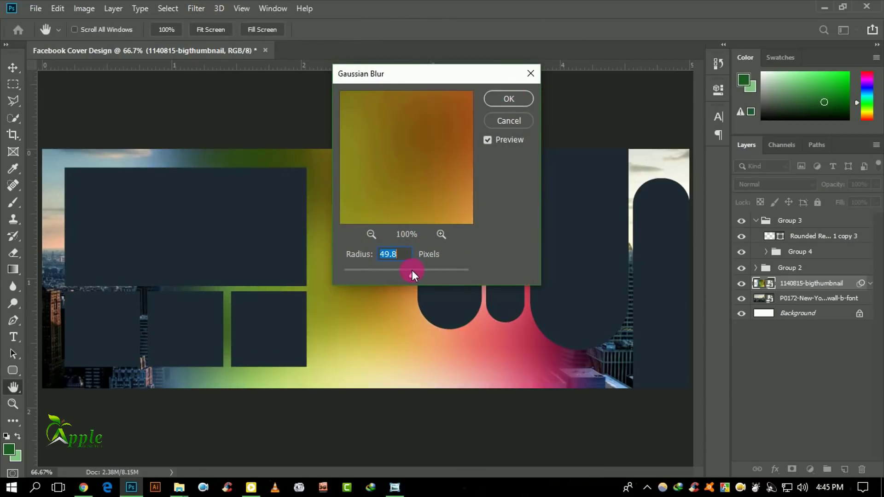
pyautogui.click(509, 99)
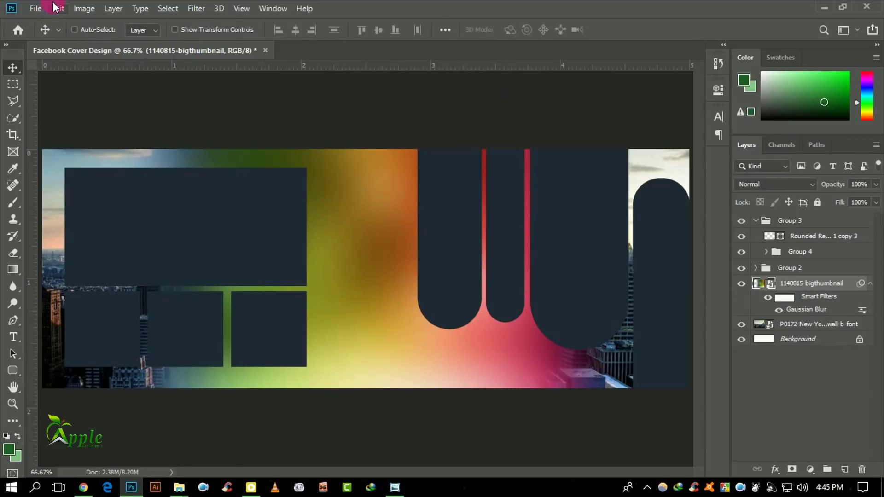
pyautogui.click(58, 8)
pyautogui.click(106, 286)
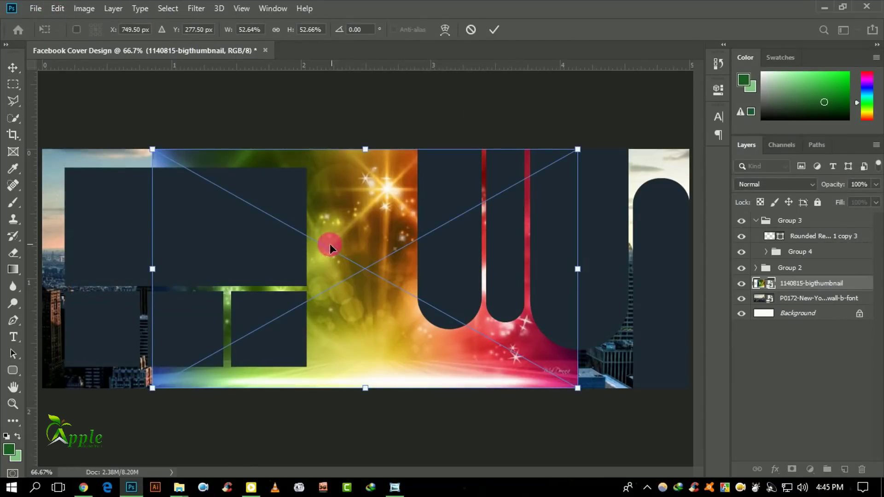
# - Scale the blurred light image slightly past the cover edges and commit
pyautogui.hotkey('ctrl', '-')
pyautogui.hotkey('ctrl', '-')
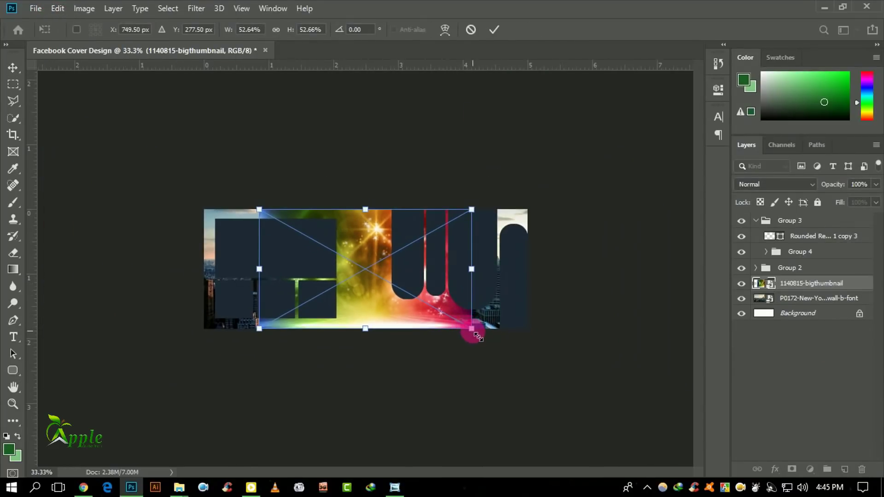
pyautogui.moveTo(470, 329); pyautogui.dragTo(540, 378)
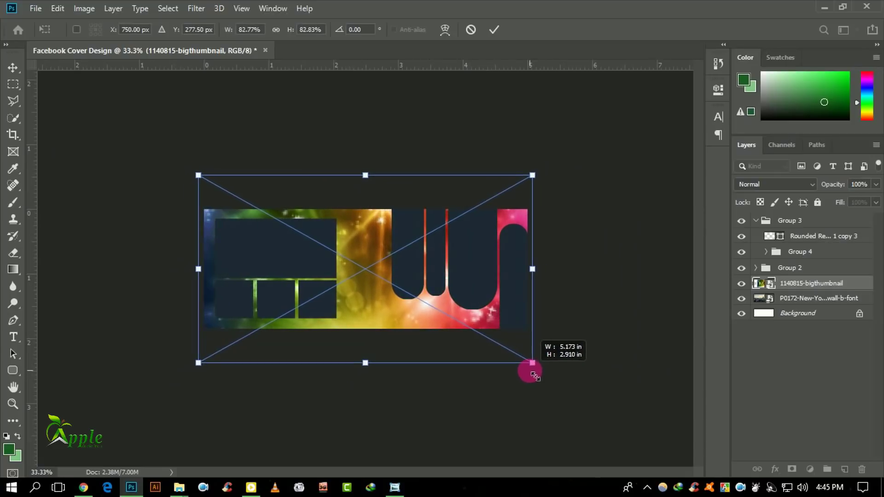
pyautogui.moveTo(542, 381); pyautogui.dragTo(530, 361)
pyautogui.click(504, 33)
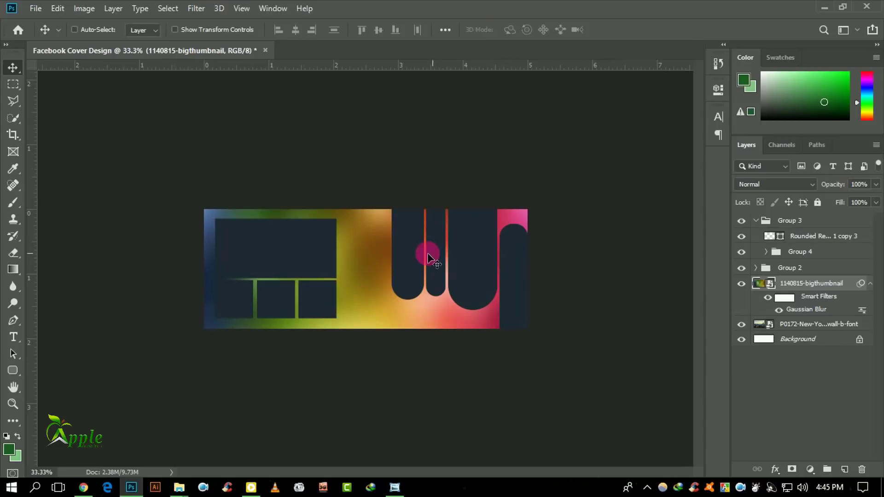
pyautogui.hotkey('ctrl', '+')
pyautogui.hotkey('ctrl', '+')
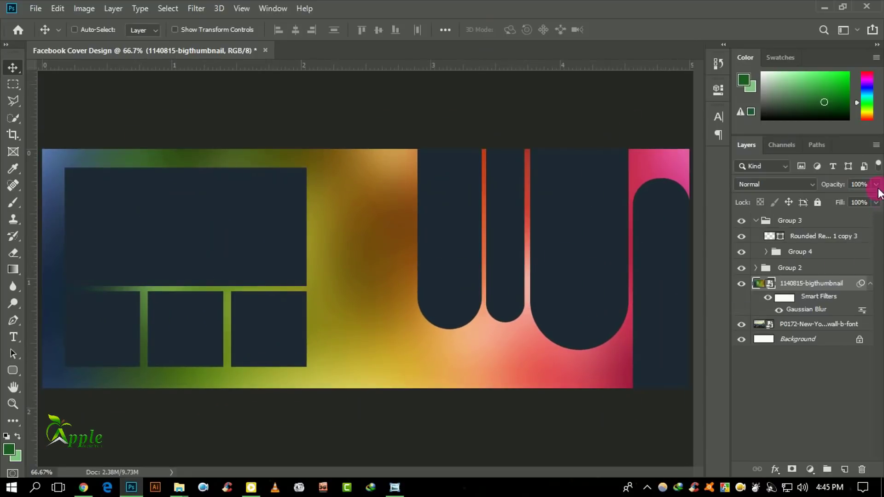
# - Set the light layer to 80% opacity and drag in the shutterstock-703571110 photo
pyautogui.click(876, 186)
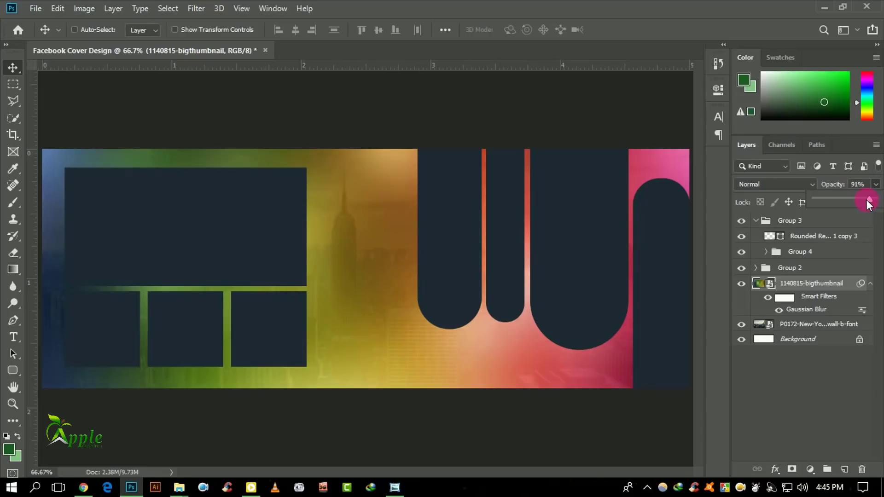
pyautogui.moveTo(867, 201); pyautogui.dragTo(865, 202)
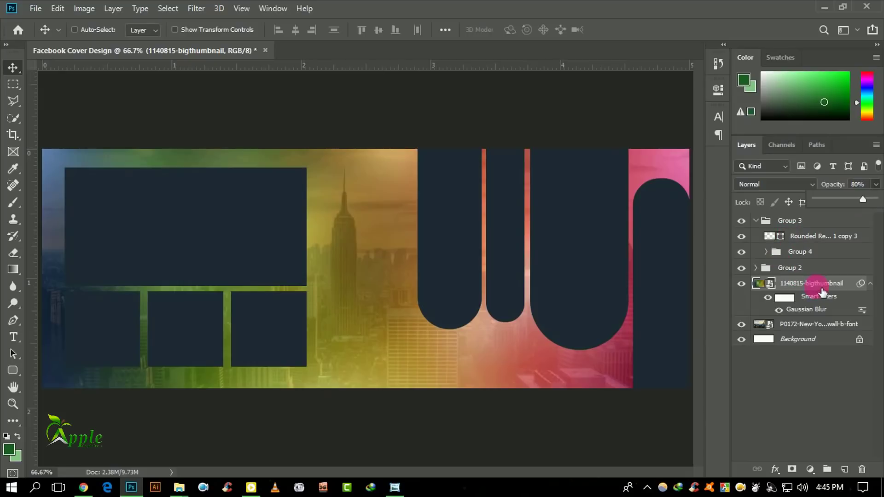
pyautogui.click(870, 283)
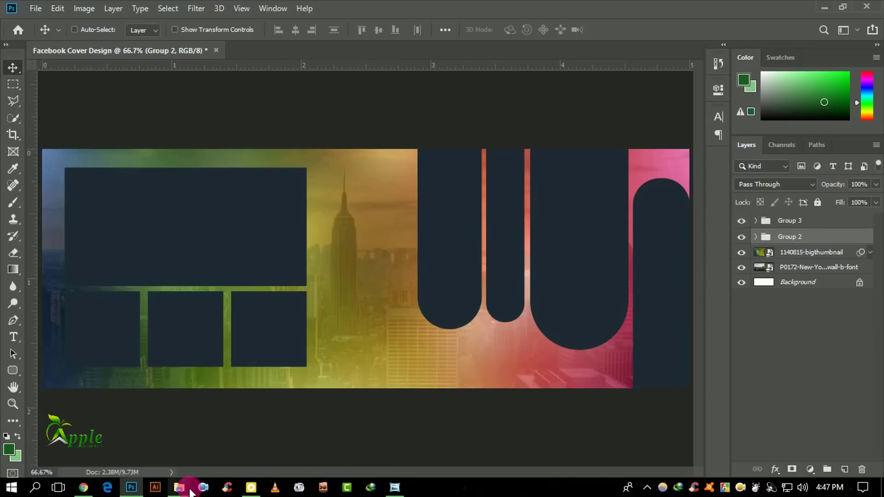
pyautogui.moveTo(179, 488)
pyautogui.click(247, 438)
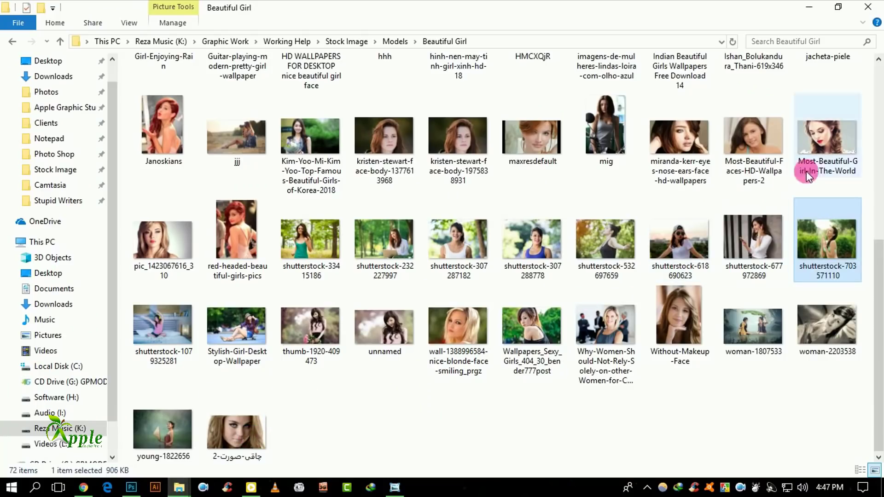
pyautogui.moveTo(832, 225); pyautogui.dragTo(288, 339)
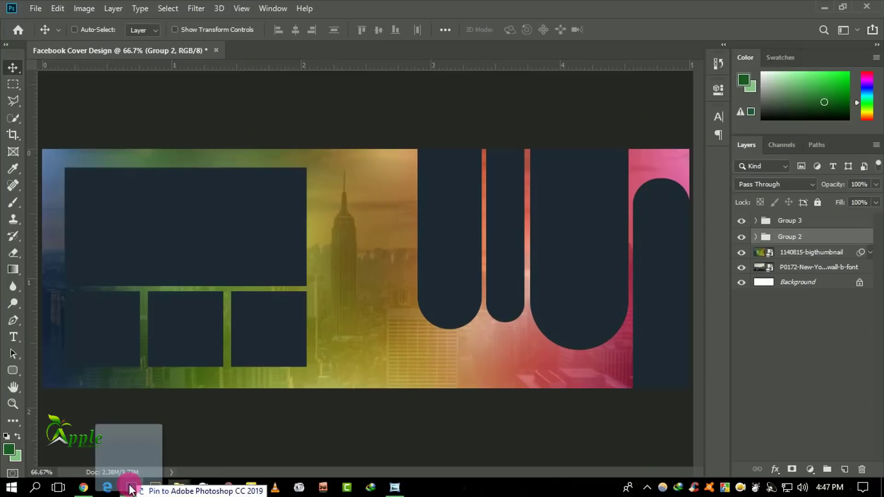
# - Align the woman photo to the left edge and clip it to the grid boxes
pyautogui.moveTo(473, 280); pyautogui.dragTo(324, 285)
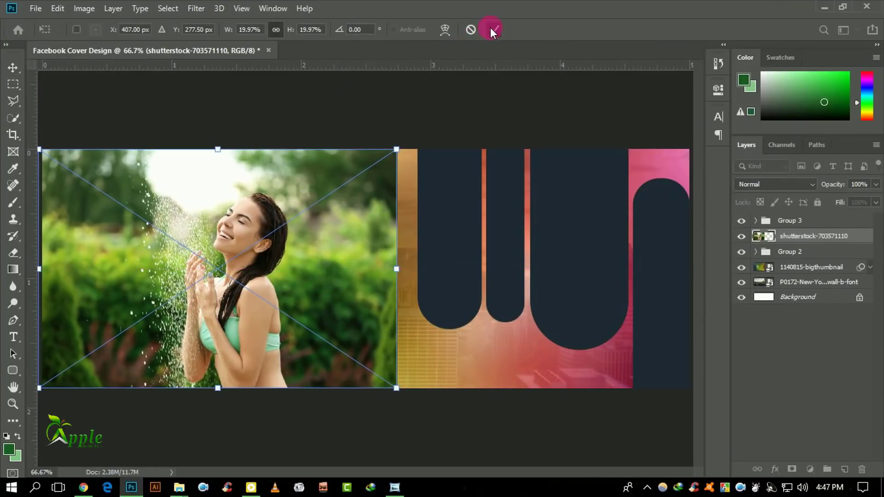
pyautogui.click(491, 30)
pyautogui.click(742, 236)
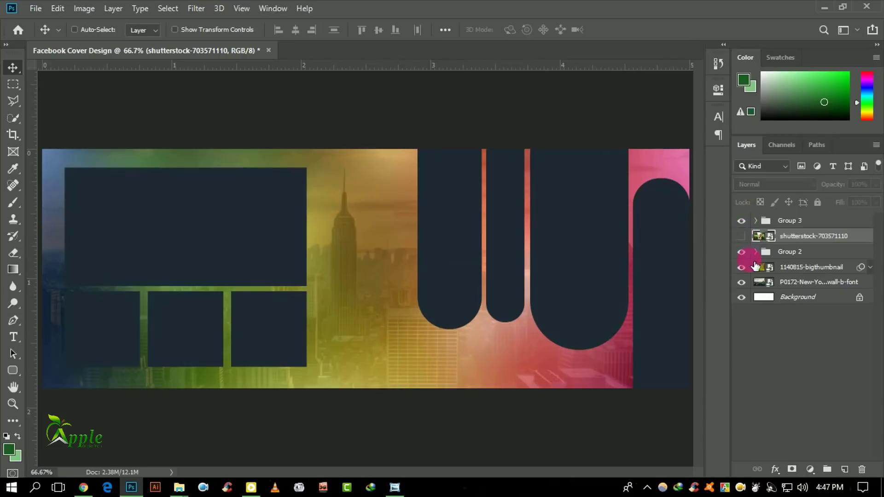
pyautogui.click(741, 252)
pyautogui.click(742, 236)
pyautogui.rightClick(811, 236)
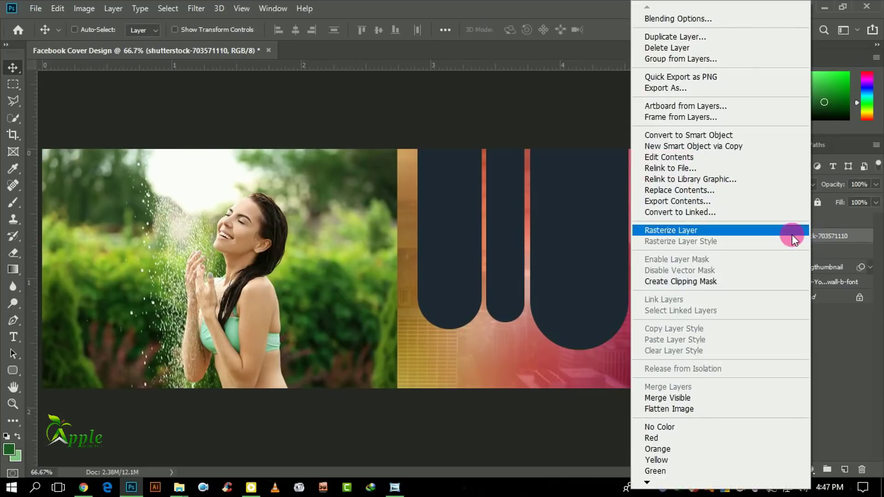
pyautogui.click(700, 281)
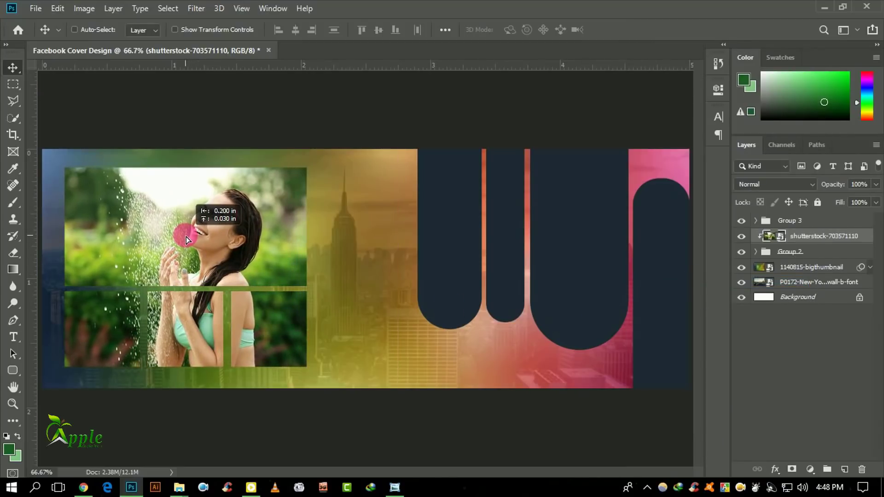
# - Shift the photo so her face fills the large box, then group it with Group 2
pyautogui.moveTo(218, 248); pyautogui.dragTo(186, 236)
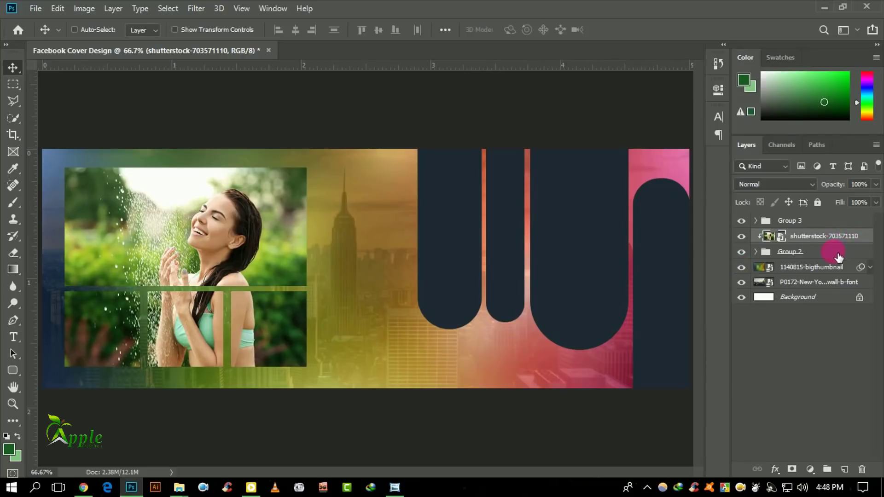
pyautogui.click(854, 259)
pyautogui.keyDown('ctrl'); pyautogui.click(845, 236); pyautogui.keyUp('ctrl')
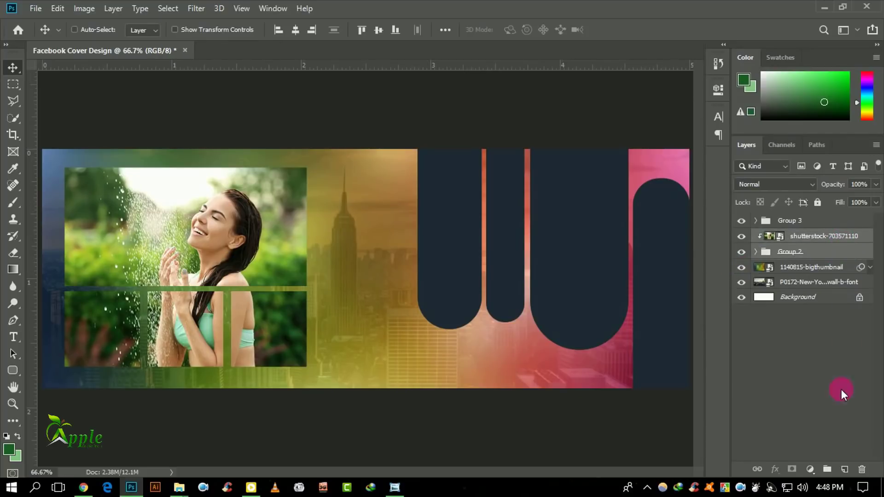
pyautogui.click(828, 470)
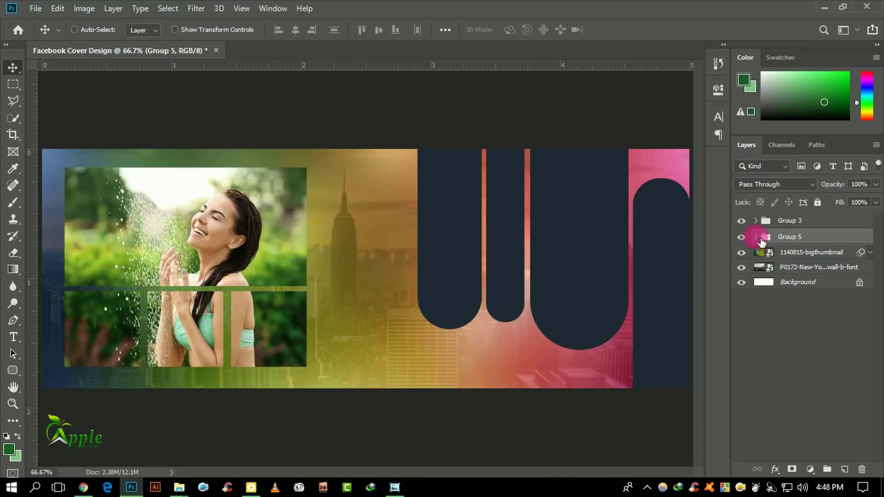
# - Add a drop shadow angled at 135° to Group 2's grid boxes
pyautogui.click(756, 238)
pyautogui.doubleClick(837, 272)
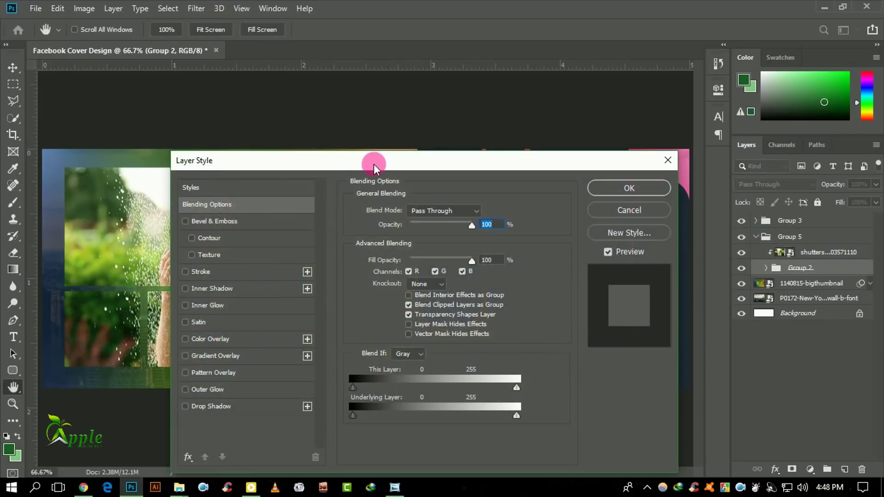
pyautogui.moveTo(374, 166); pyautogui.dragTo(633, 120)
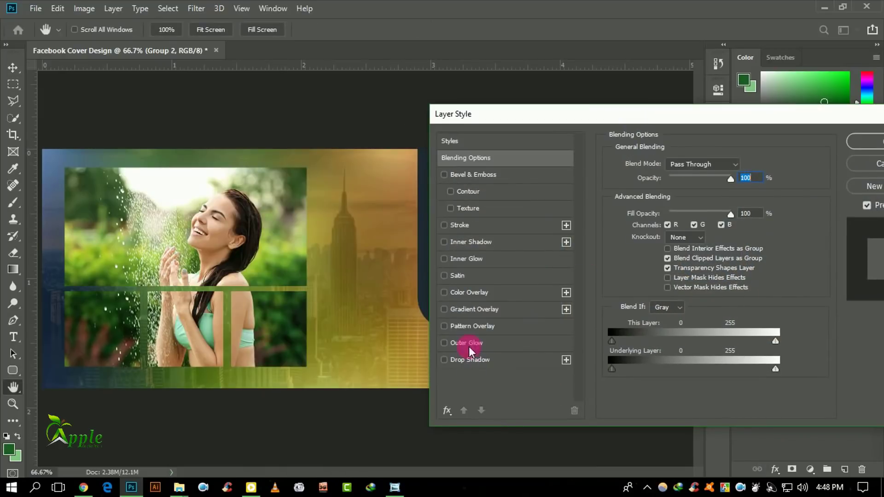
pyautogui.click(470, 294)
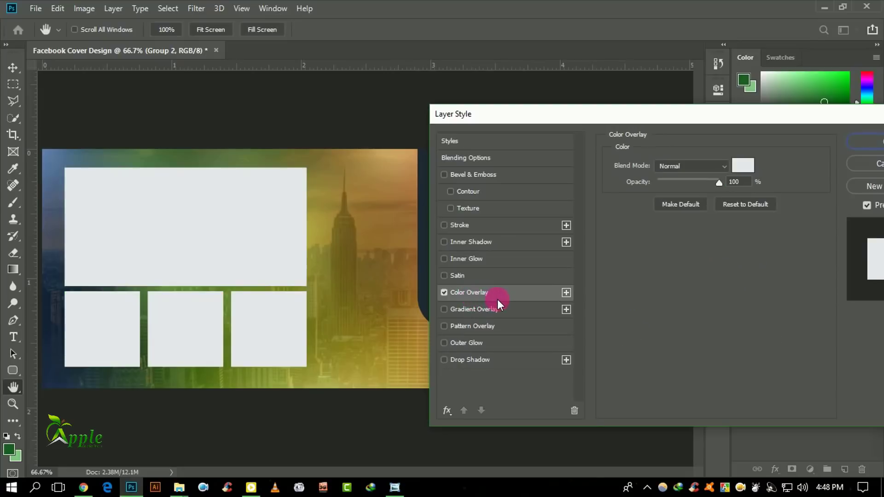
pyautogui.click(444, 293)
pyautogui.click(466, 359)
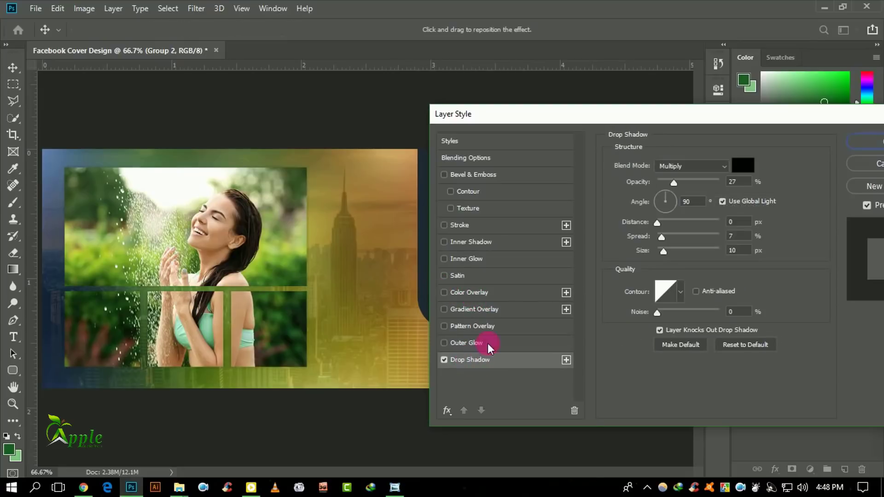
pyautogui.moveTo(660, 223); pyautogui.dragTo(663, 226)
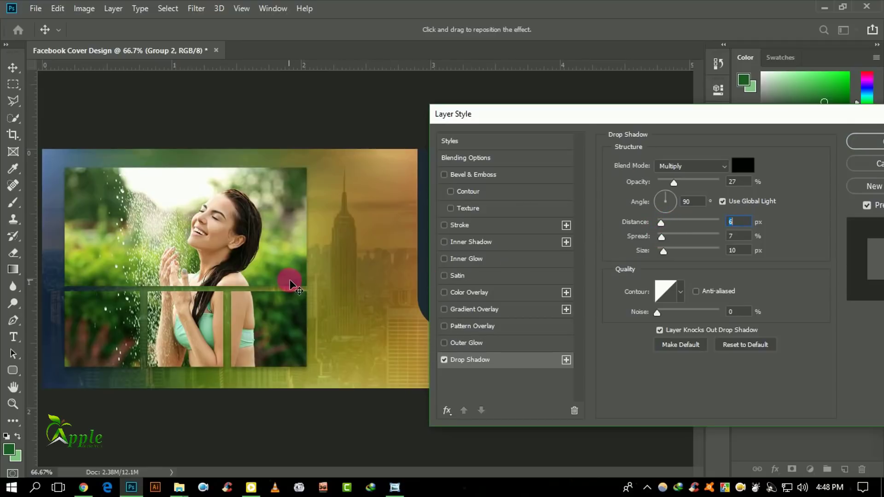
pyautogui.moveTo(290, 282); pyautogui.dragTo(292, 283)
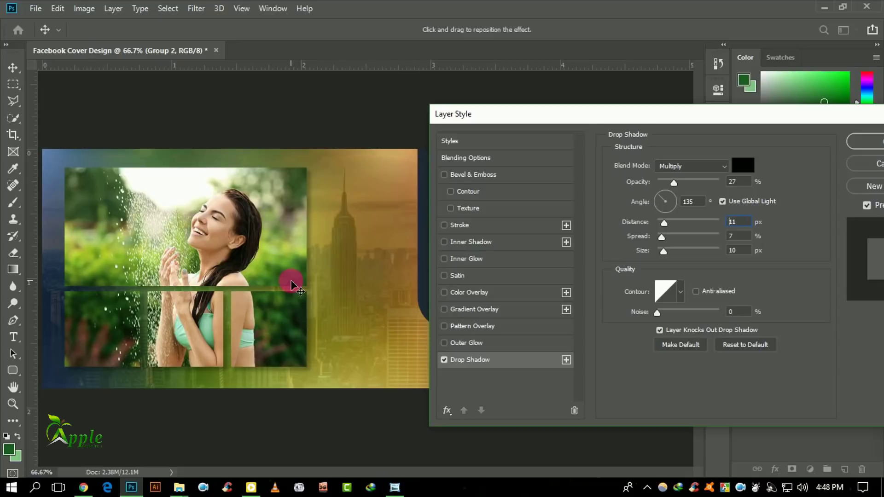
# - Tune the shadow to 47% opacity, 9 px distance, 14% spread, 6 px size, and apply
pyautogui.click(641, 235)
pyautogui.moveTo(662, 234); pyautogui.dragTo(681, 236)
pyautogui.moveTo(663, 249); pyautogui.dragTo(659, 253)
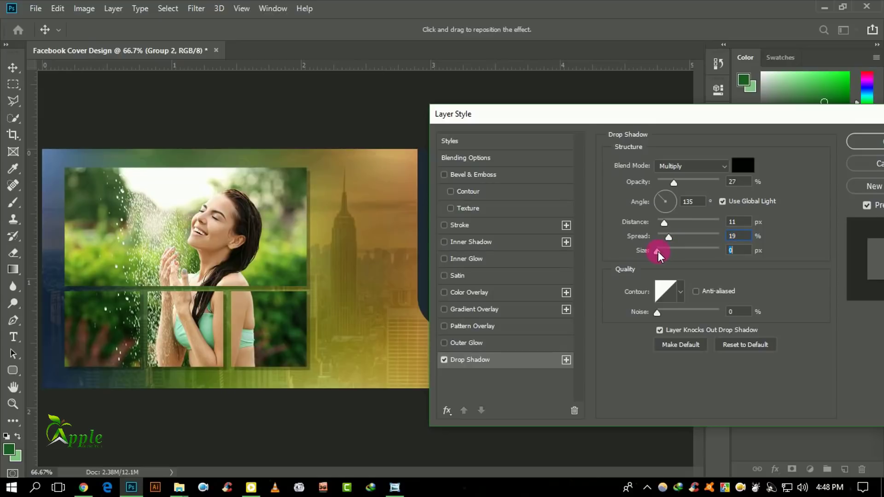
pyautogui.moveTo(665, 240); pyautogui.dragTo(662, 252)
pyautogui.hotkey('ctrl', '+')
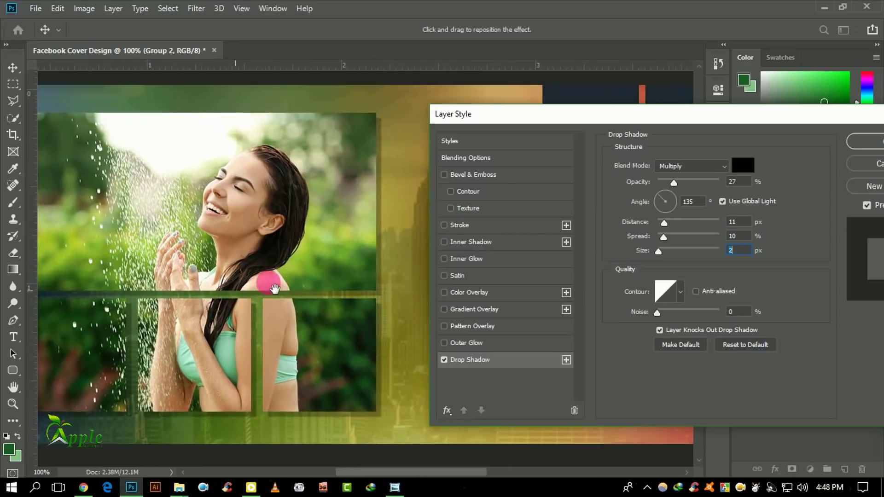
pyautogui.moveTo(680, 176); pyautogui.dragTo(687, 183)
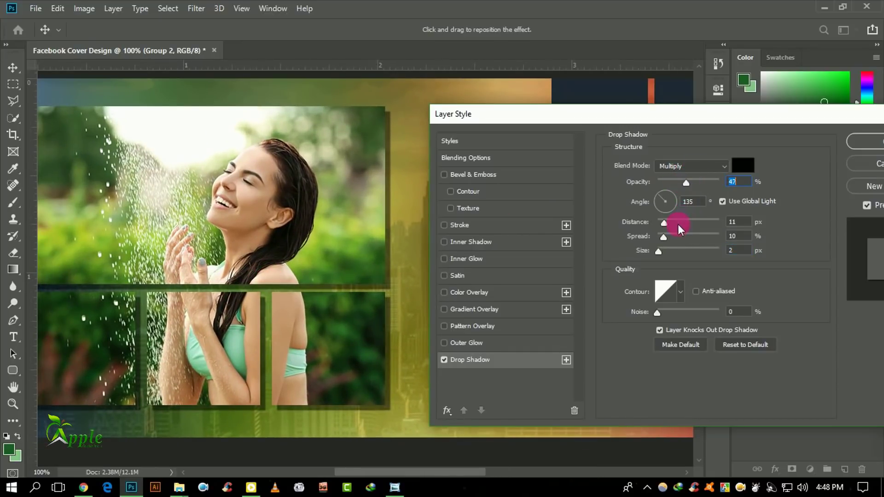
pyautogui.moveTo(666, 224); pyautogui.dragTo(664, 251)
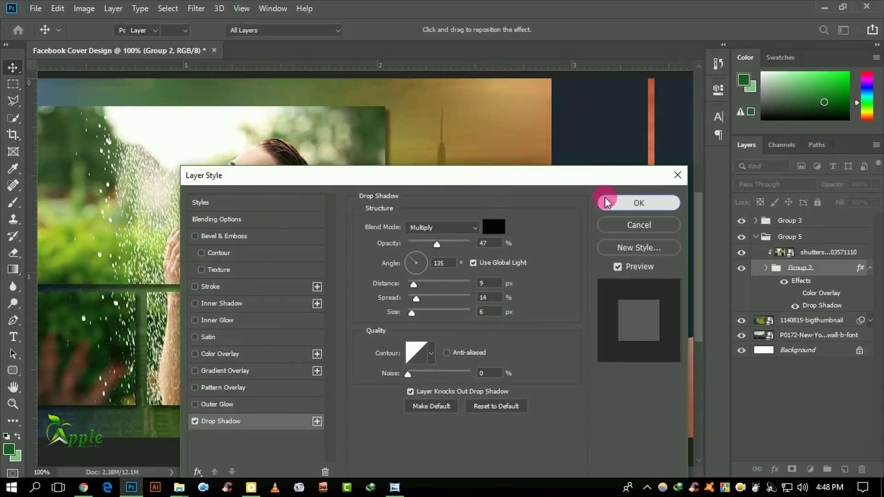
pyautogui.click(603, 202)
# - Duplicate the 1140815-bigthumbnail light layer and move the copy into Group 5 above the photo
pyautogui.hotkey('ctrl', '-')
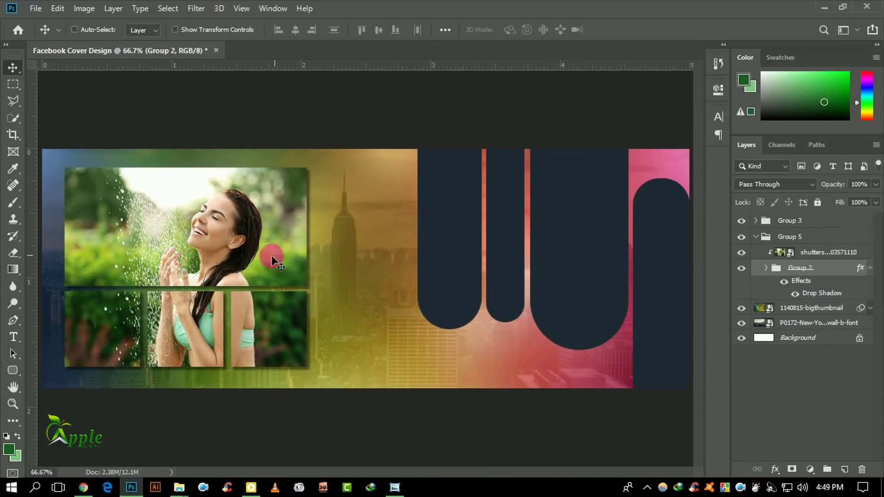
pyautogui.click(870, 268)
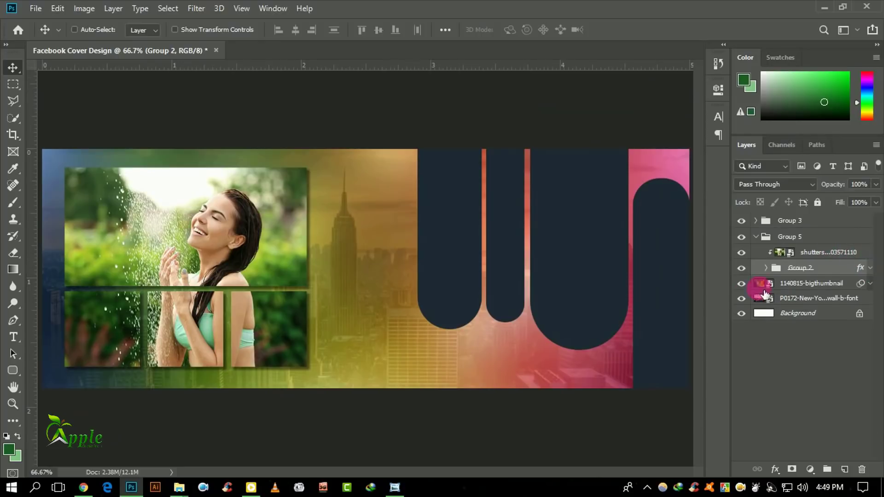
pyautogui.click(811, 284)
pyautogui.click(743, 285)
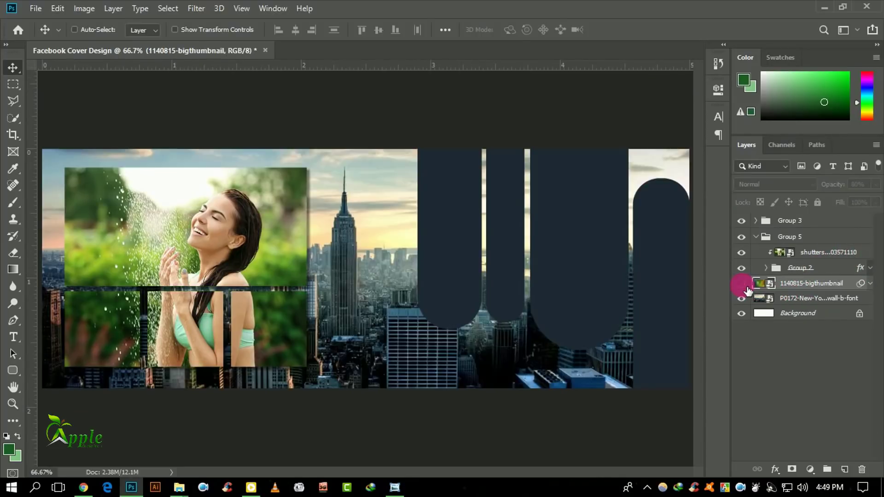
pyautogui.click(850, 289)
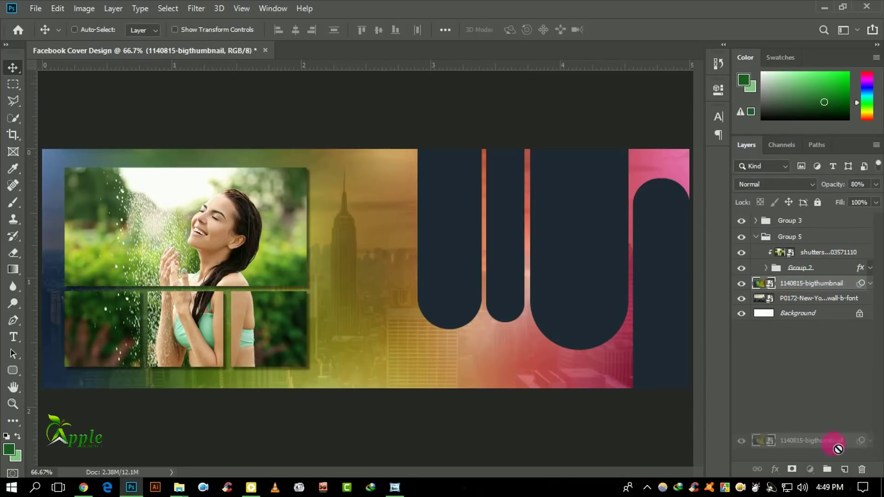
pyautogui.moveTo(841, 284); pyautogui.dragTo(845, 469)
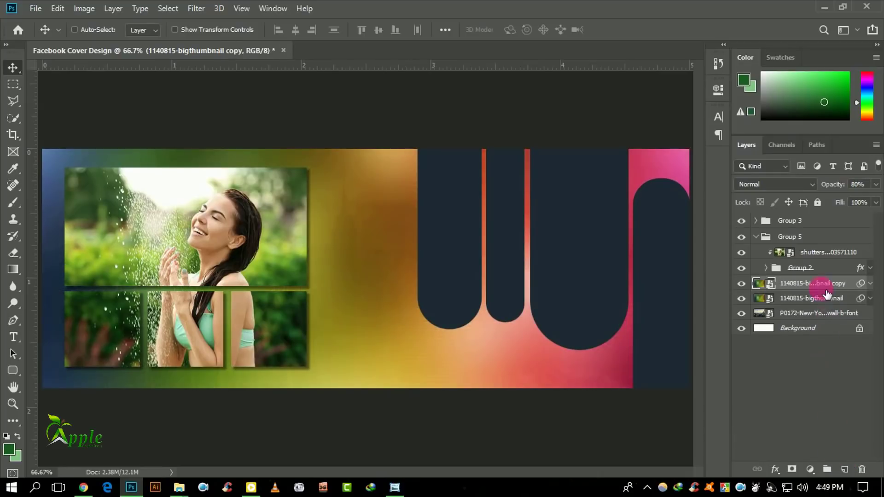
pyautogui.moveTo(819, 285); pyautogui.dragTo(814, 261)
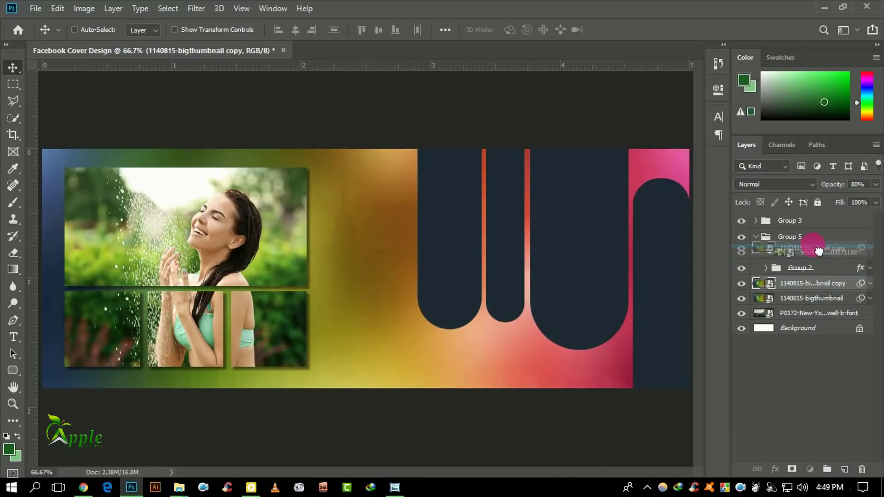
# - Clip the light-effects copy onto the woman photo and set its blend mode to Color
pyautogui.rightClick(814, 259)
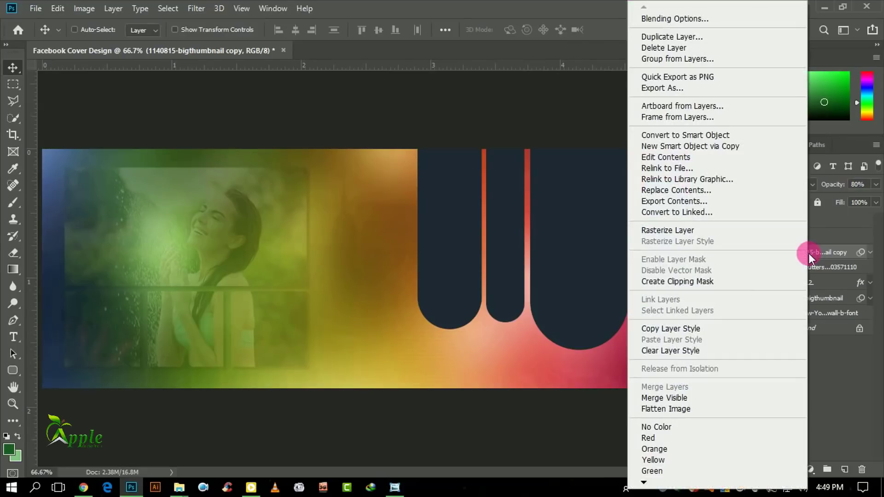
pyautogui.click(702, 282)
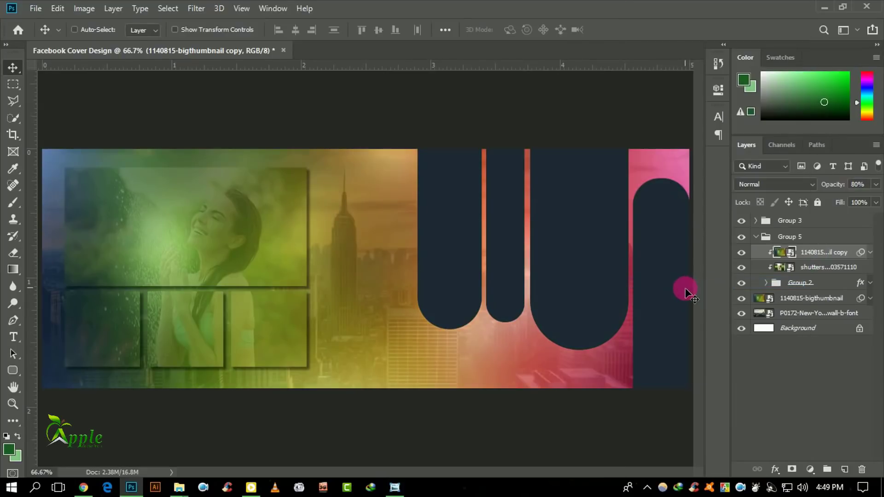
pyautogui.click(766, 184)
pyautogui.press('Down')
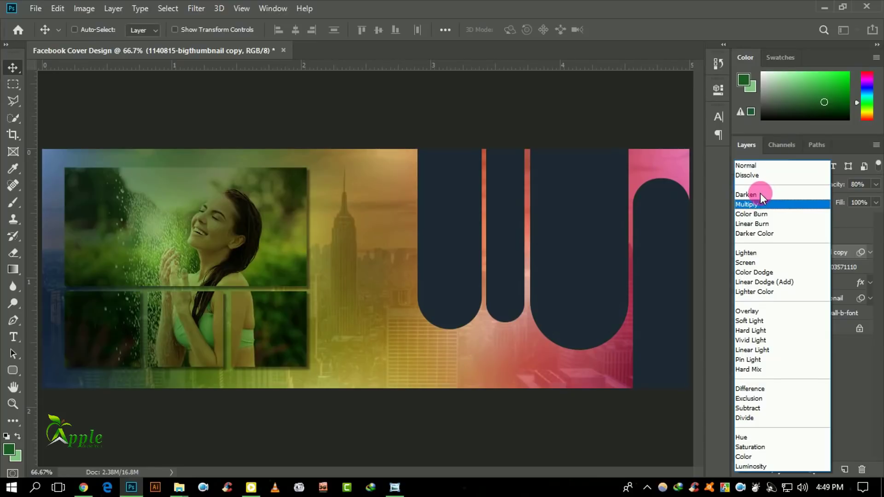
pyautogui.press('Down')
pyautogui.press('Down')
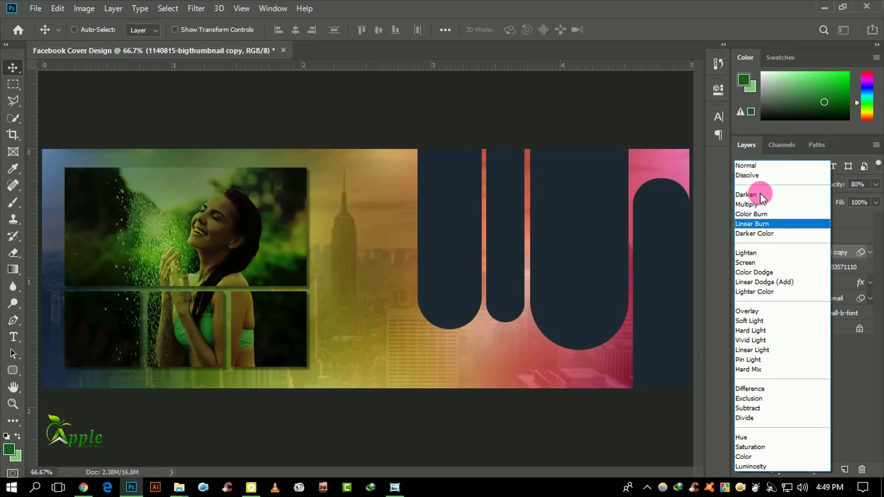
pyautogui.press('Down')
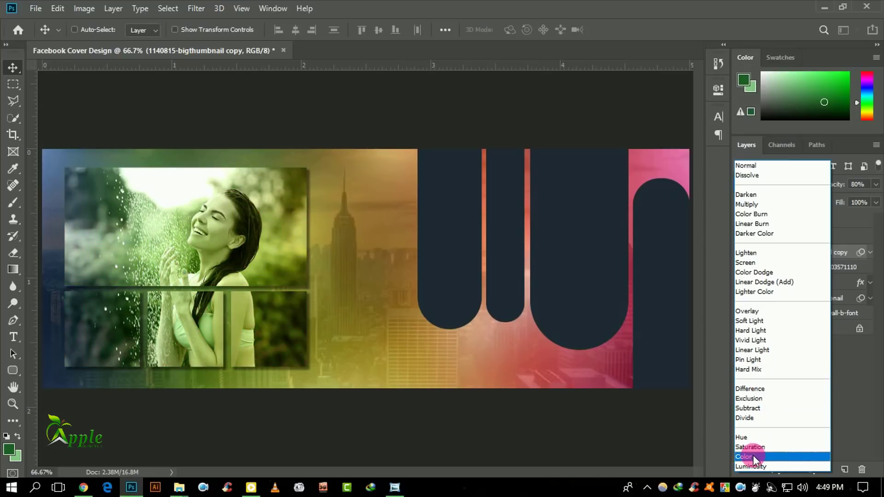
pyautogui.click(753, 456)
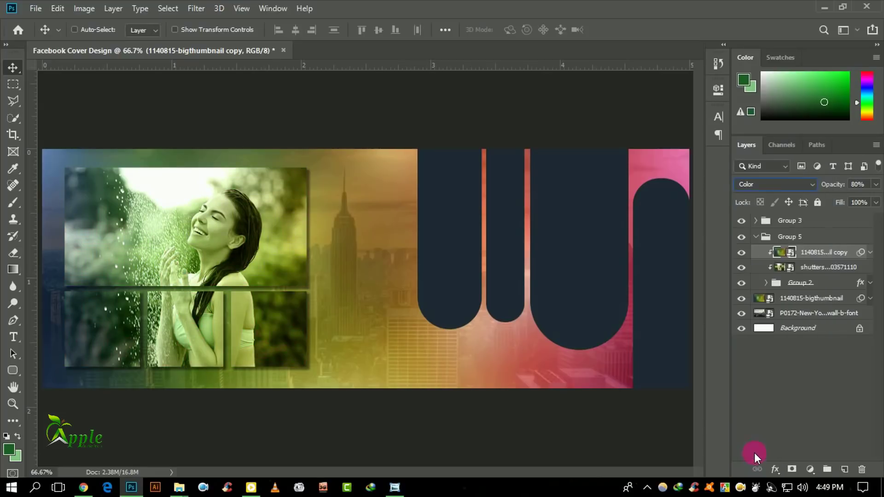
# - Set the tint layer's opacity to 85%
pyautogui.click(756, 237)
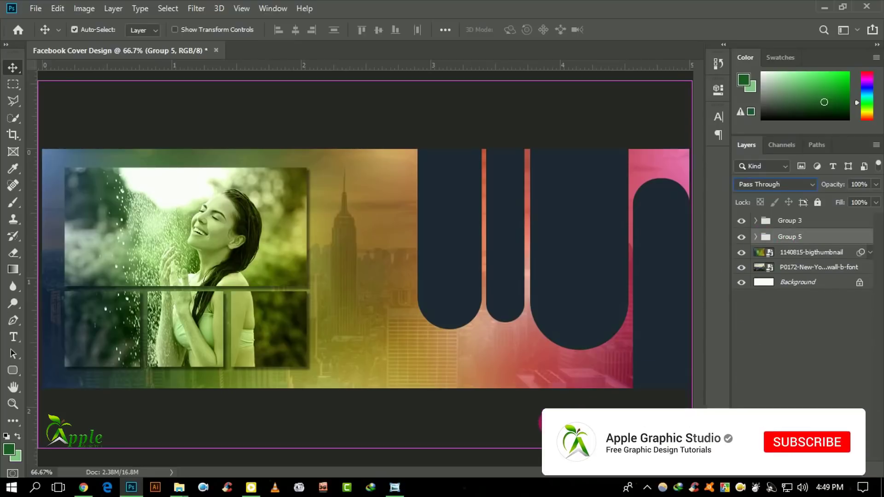
pyautogui.click(757, 237)
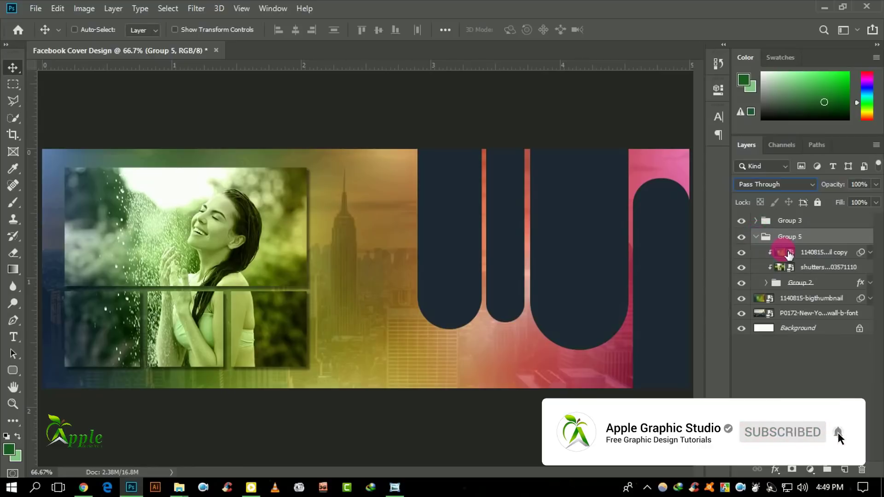
pyautogui.click(815, 253)
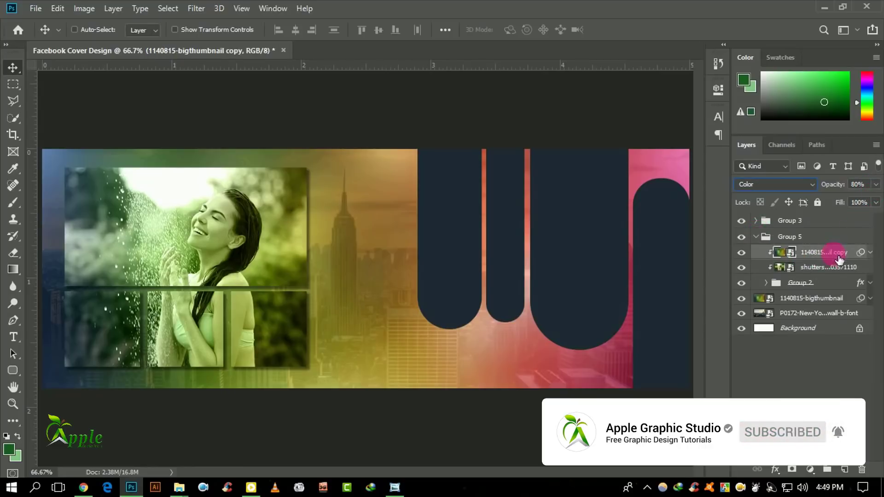
pyautogui.click(741, 252)
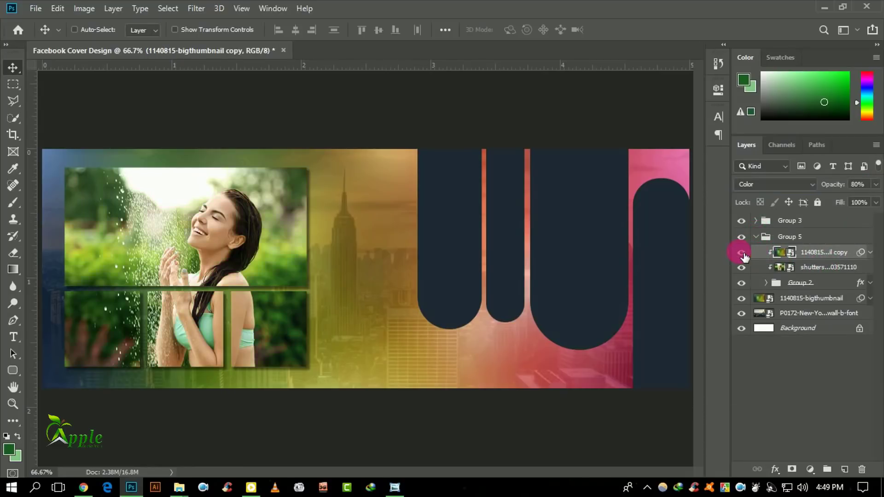
pyautogui.click(875, 189)
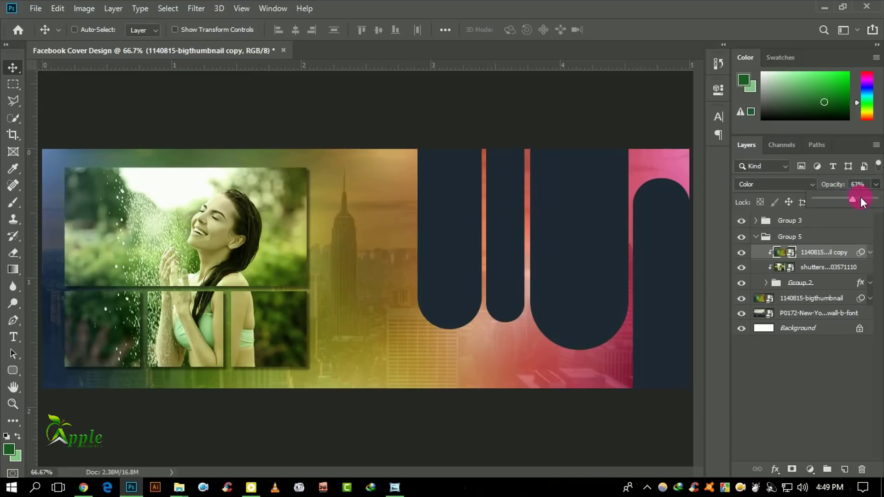
pyautogui.moveTo(861, 198); pyautogui.dragTo(874, 198)
pyautogui.moveTo(880, 199)
pyautogui.mouseDown()
pyautogui.moveTo(854, 200)
pyautogui.moveTo(865, 195)
pyautogui.mouseUp()
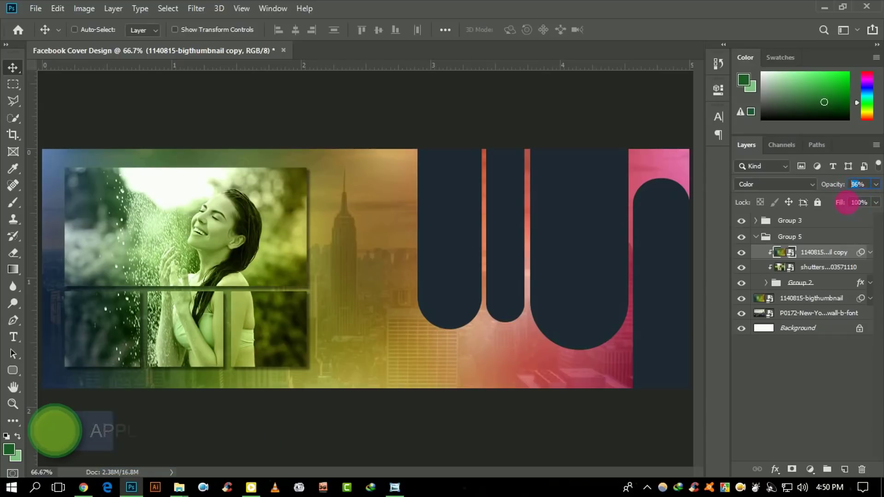
pyautogui.press('Down')
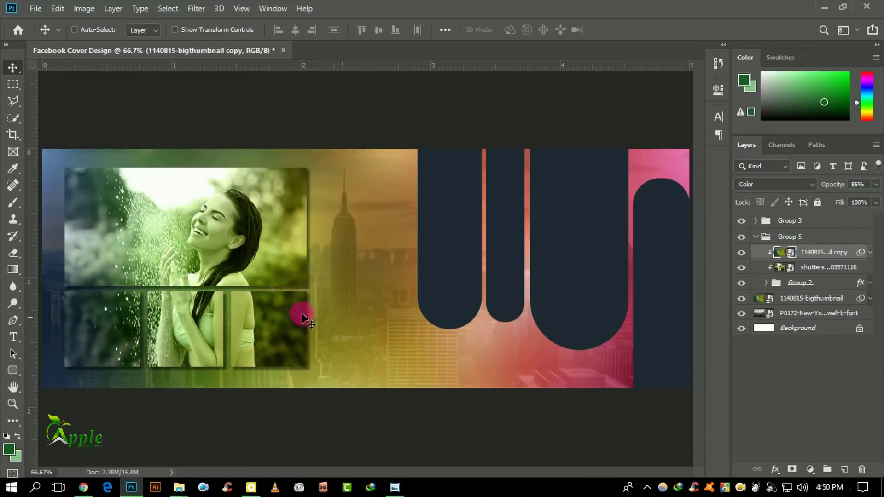
pyautogui.press('ctrl')
pyautogui.keyDown('ctrl'); pyautogui.click(604, 449); pyautogui.keyUp('ctrl')
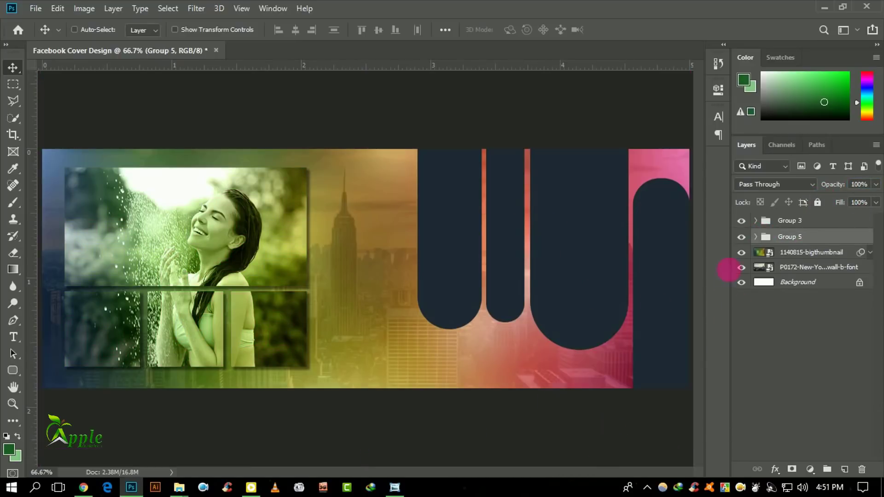
# - Place the 45716270 lotus photo, move it above Group 3, and clip it to the arches
pyautogui.click(757, 237)
pyautogui.moveTo(179, 488)
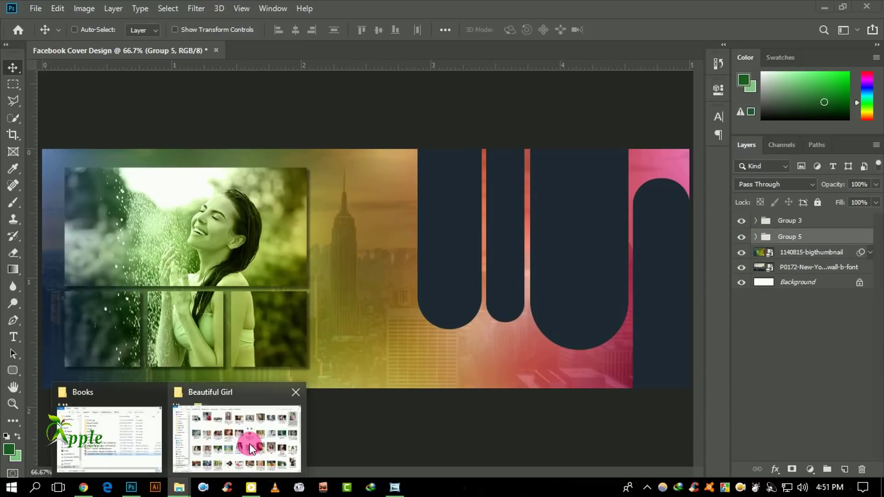
pyautogui.click(250, 442)
pyautogui.moveTo(823, 119); pyautogui.dragTo(539, 302)
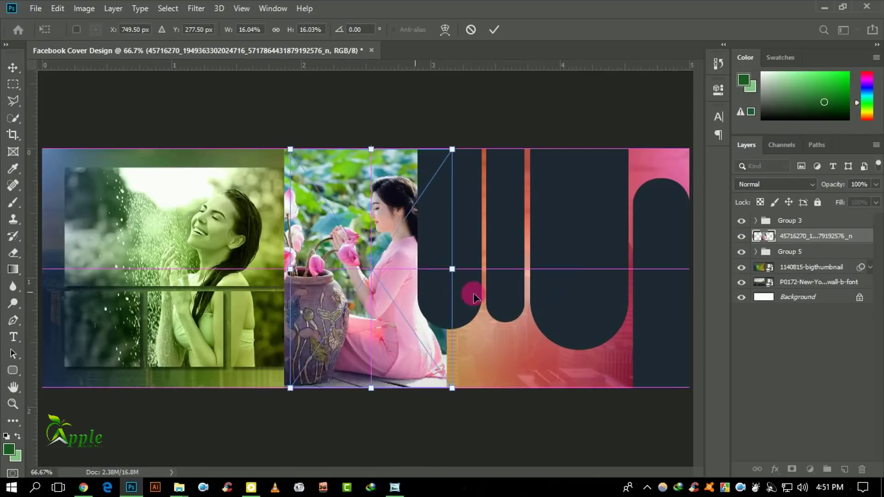
pyautogui.moveTo(470, 292); pyautogui.dragTo(590, 265)
pyautogui.click(494, 30)
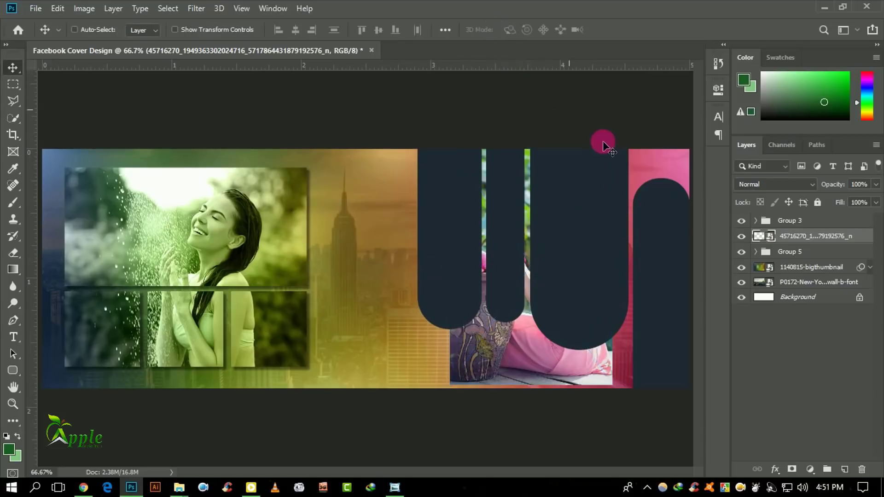
pyautogui.moveTo(806, 240); pyautogui.dragTo(801, 215)
pyautogui.rightClick(794, 221)
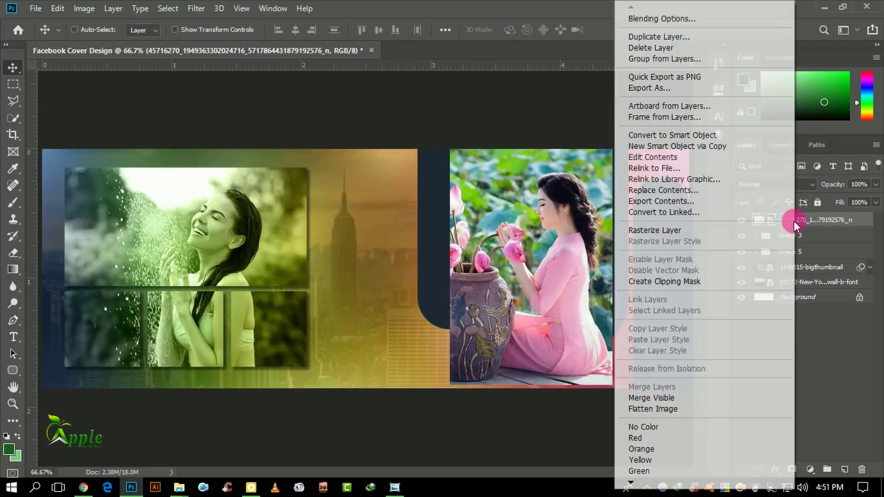
pyautogui.click(683, 283)
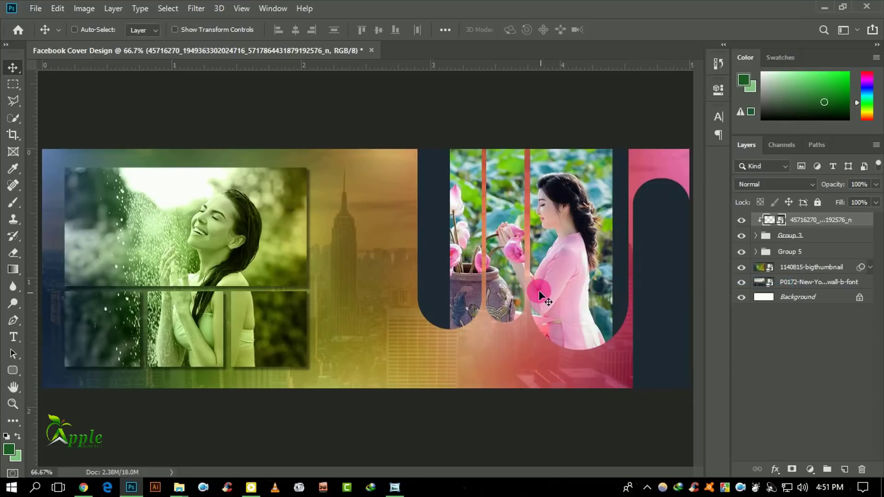
# - Scale and position the lotus photo to fill the pill-shaped arches
pyautogui.click(60, 6)
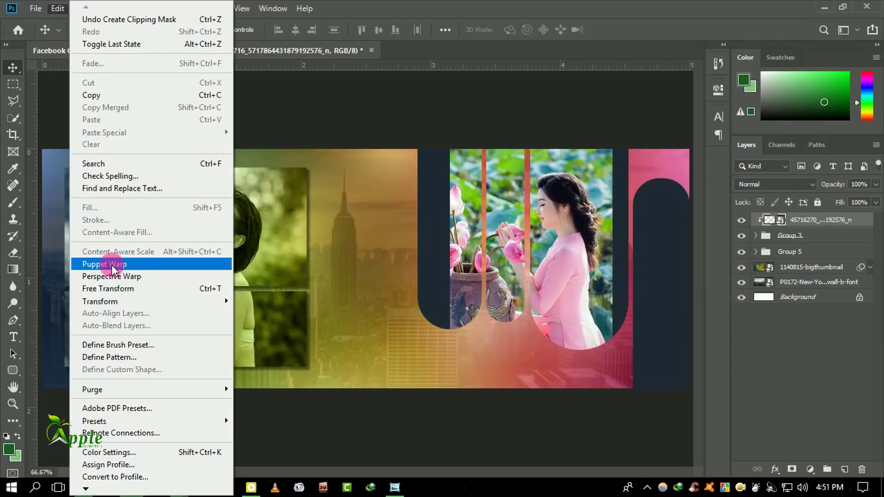
pyautogui.click(111, 227)
pyautogui.moveTo(450, 147); pyautogui.dragTo(434, 131)
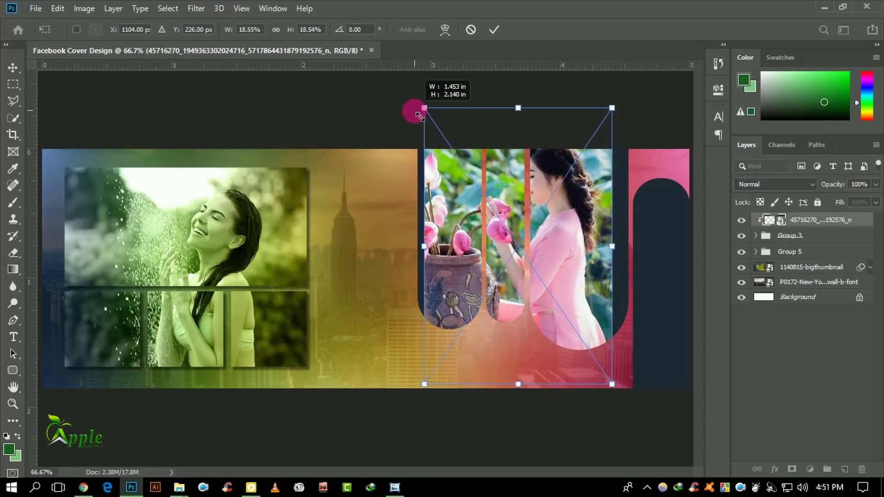
pyautogui.moveTo(434, 132); pyautogui.dragTo(405, 97)
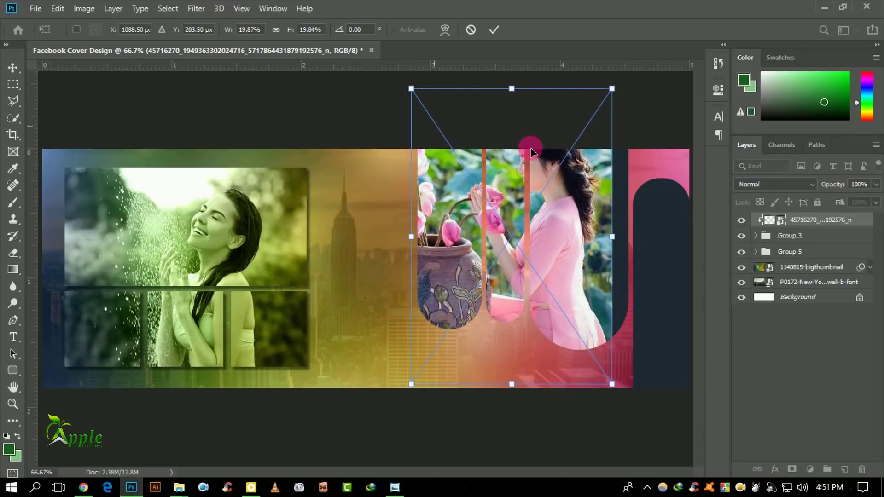
pyautogui.moveTo(531, 148); pyautogui.dragTo(547, 207)
pyautogui.moveTo(619, 423); pyautogui.dragTo(643, 452)
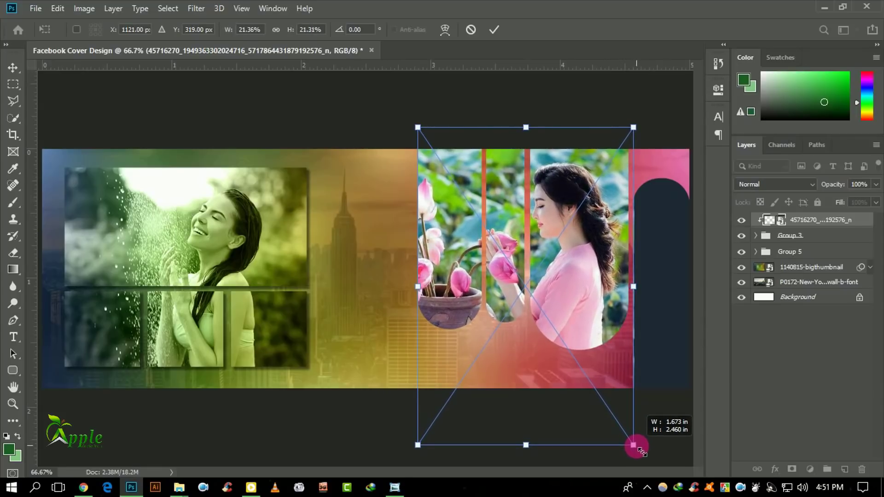
pyautogui.moveTo(597, 332); pyautogui.dragTo(596, 326)
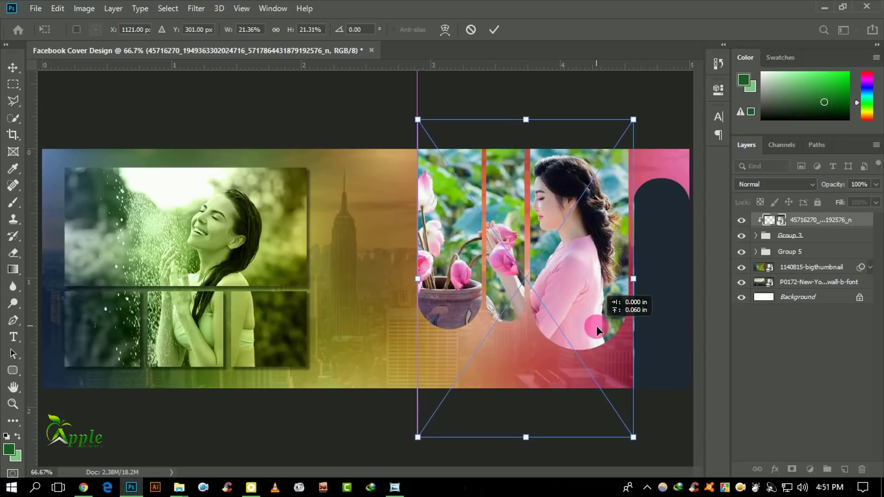
pyautogui.click(495, 30)
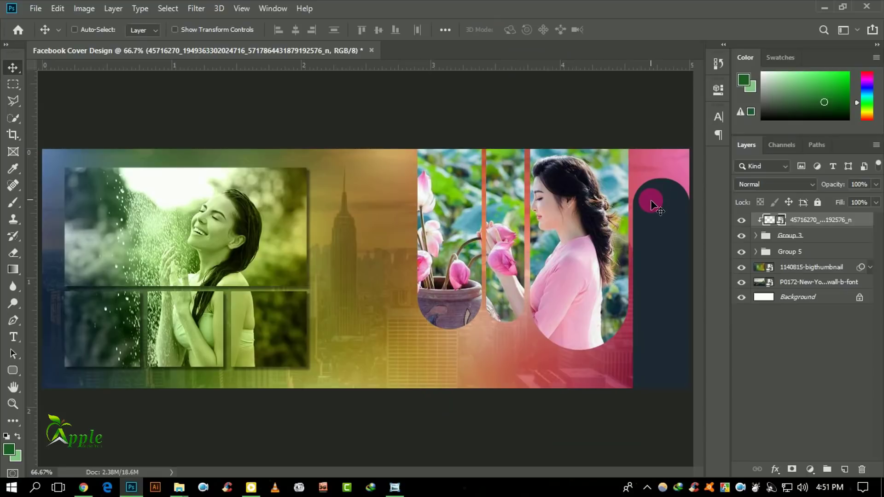
pyautogui.moveTo(651, 203); pyautogui.dragTo(646, 205)
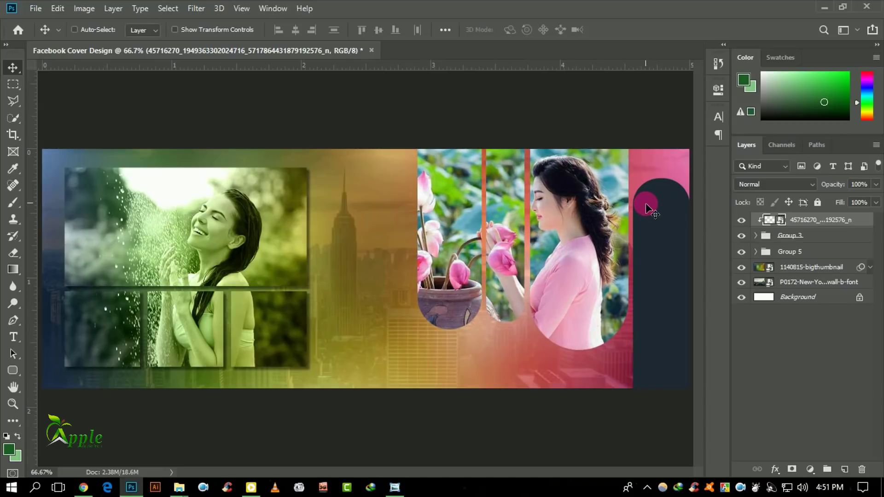
pyautogui.keyDown('ctrl'); pyautogui.click(756, 236); pyautogui.keyUp('ctrl')
pyautogui.click(820, 267)
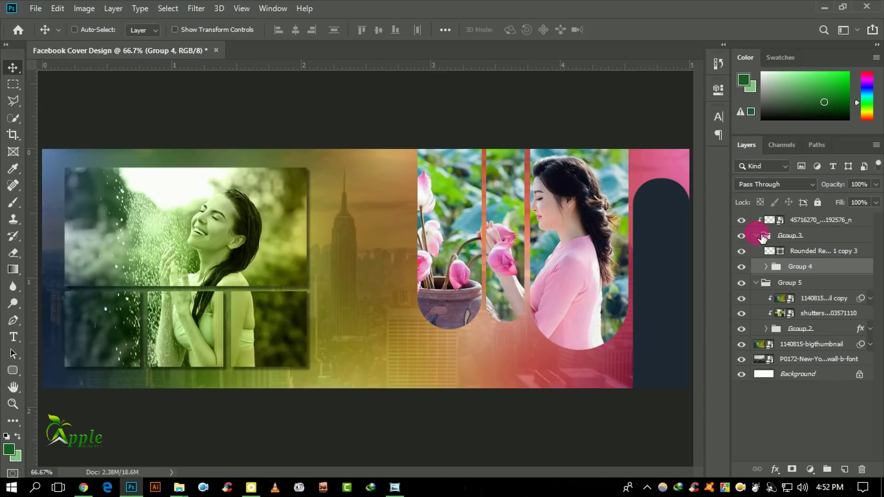
# - Duplicate the grid's tint layer, move it above the lotus photo, and clip it
pyautogui.moveTo(824, 298); pyautogui.dragTo(845, 469)
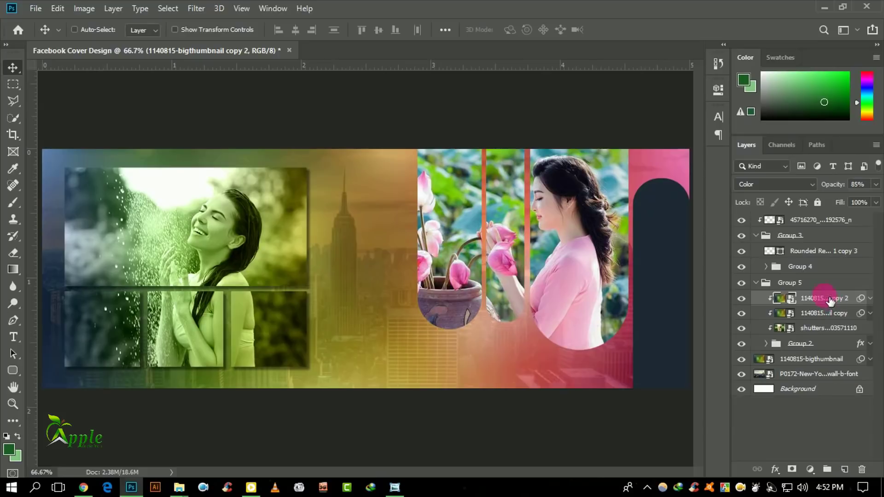
pyautogui.moveTo(829, 300); pyautogui.dragTo(812, 223)
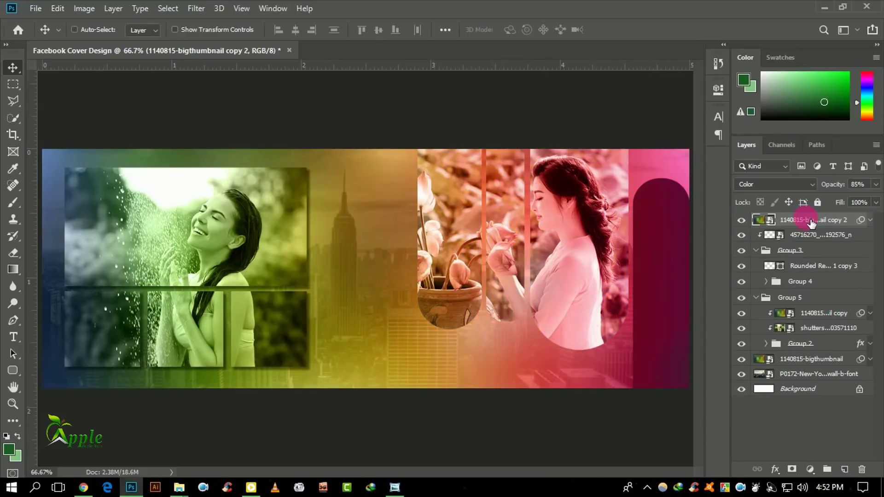
pyautogui.rightClick(812, 223)
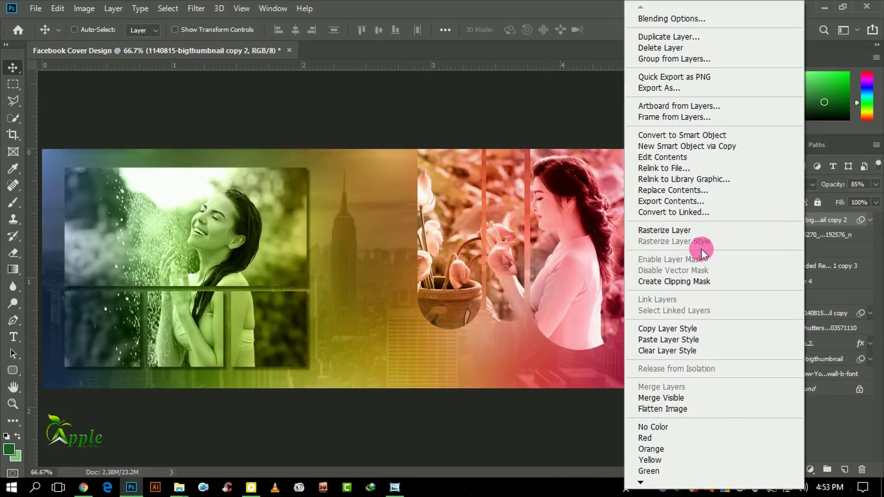
pyautogui.click(689, 280)
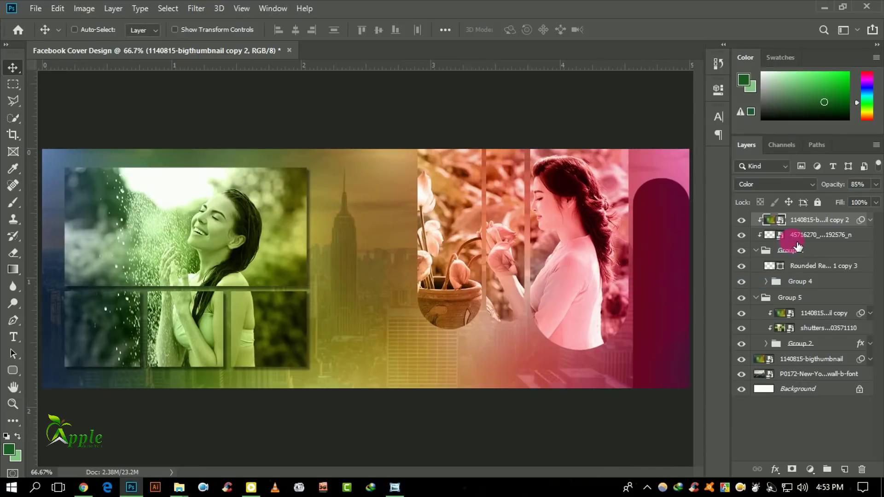
pyautogui.click(741, 235)
pyautogui.click(741, 235)
pyautogui.click(742, 220)
pyautogui.click(741, 221)
pyautogui.click(744, 221)
# - Set the lotus tint copy to 40% opacity and collapse Groups 5 and 3
pyautogui.click(876, 184)
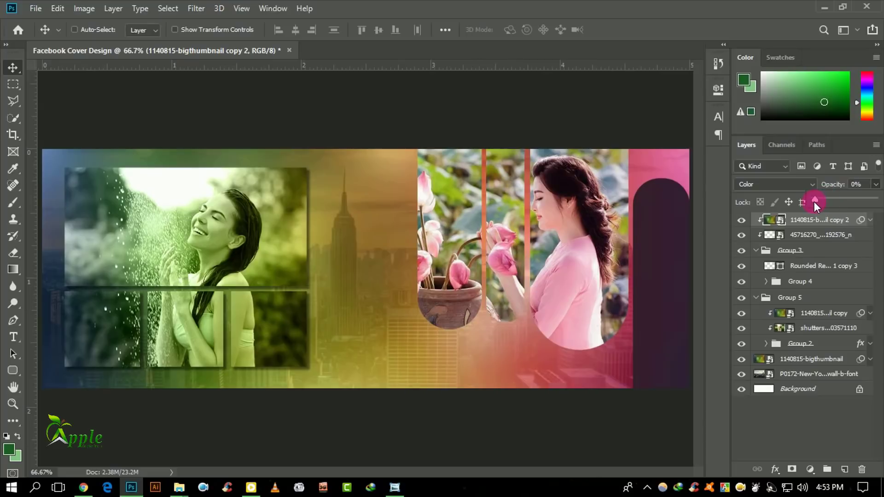
pyautogui.moveTo(814, 201); pyautogui.dragTo(830, 196)
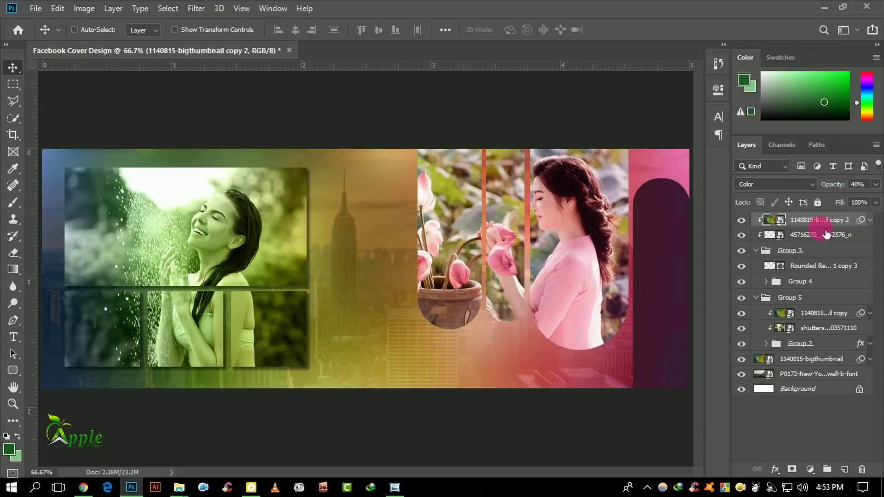
pyautogui.click(834, 269)
pyautogui.click(757, 297)
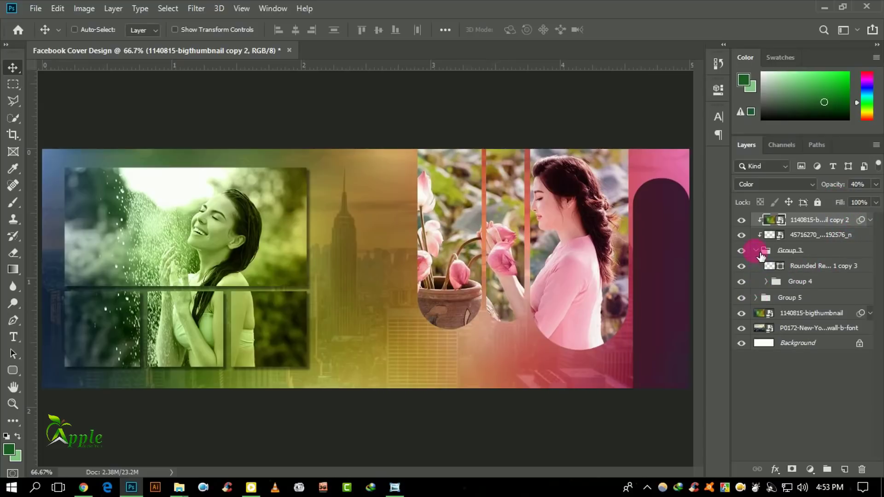
pyautogui.click(756, 251)
# - Type the title 'Stylish Facebook Cover Design' below the grid near the centre
pyautogui.click(13, 337)
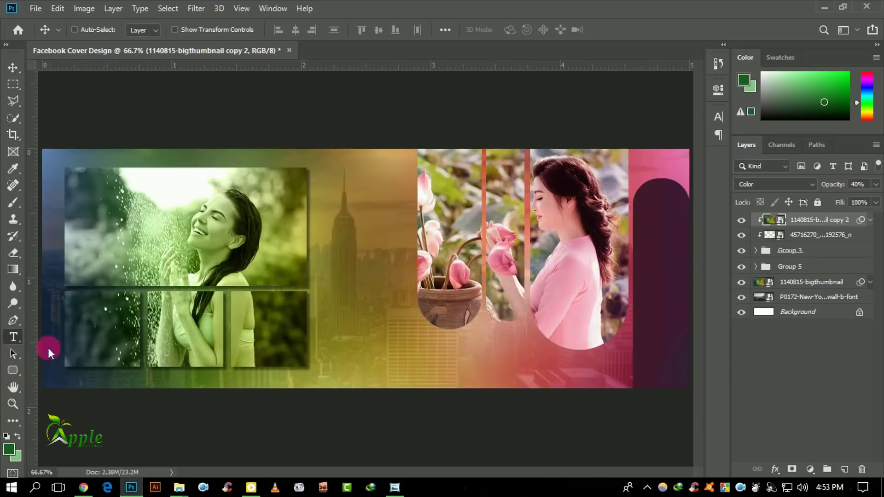
pyautogui.click(340, 362)
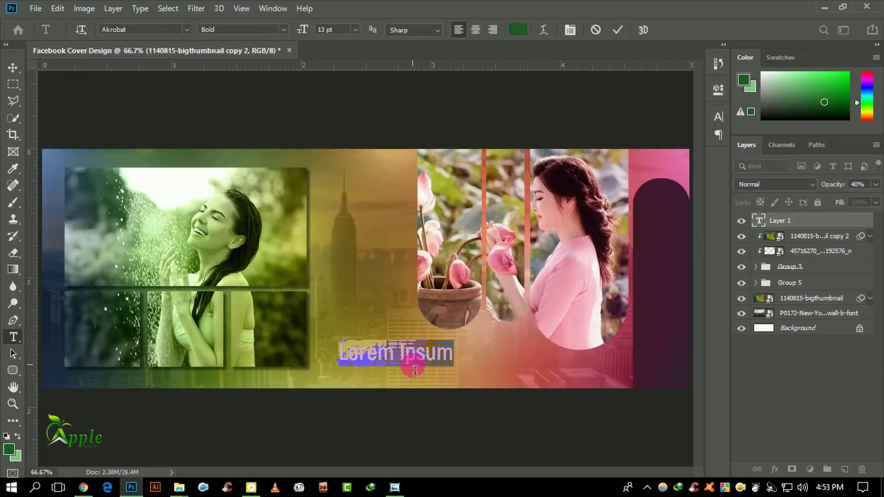
pyautogui.write('C')
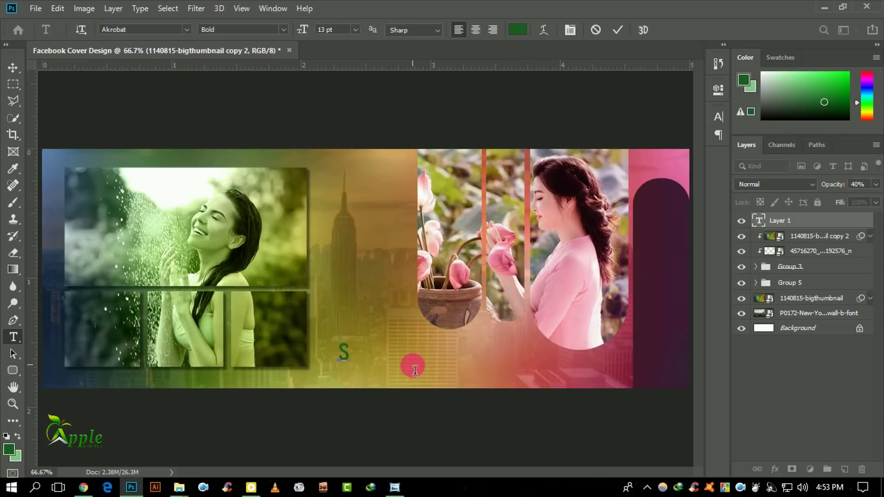
pyautogui.write('sh F')
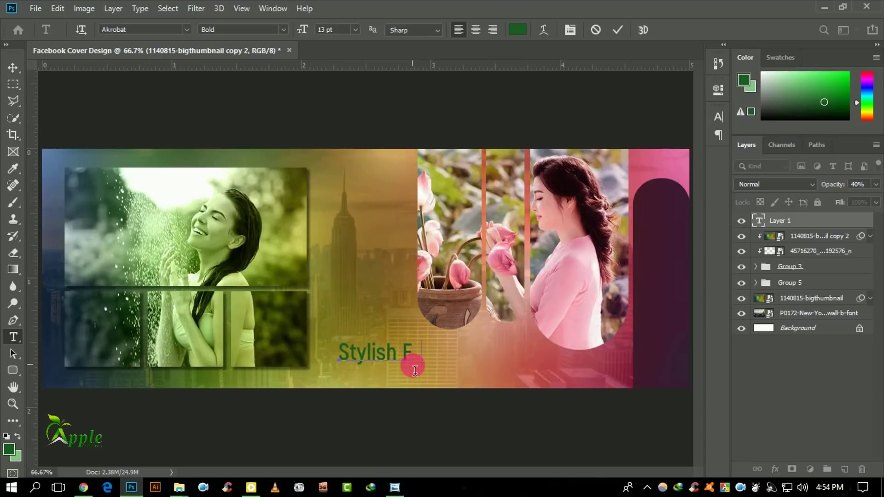
pyautogui.write('acebook ')
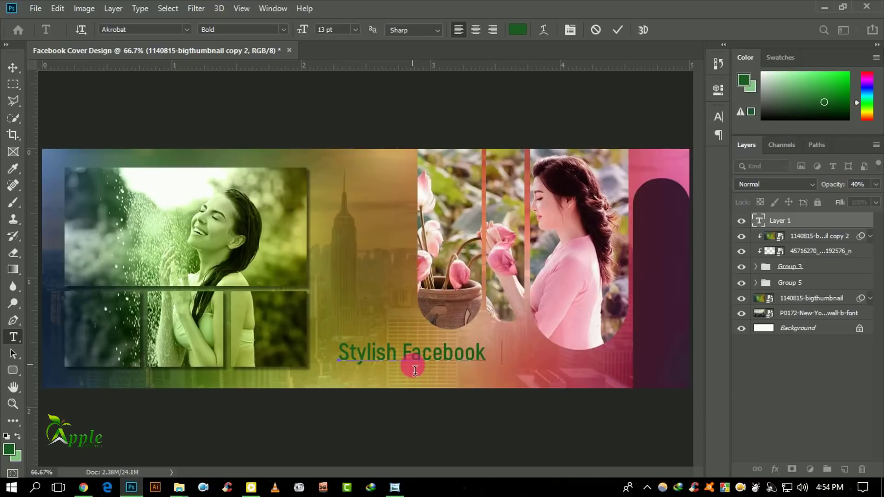
pyautogui.write('Cover Desi')
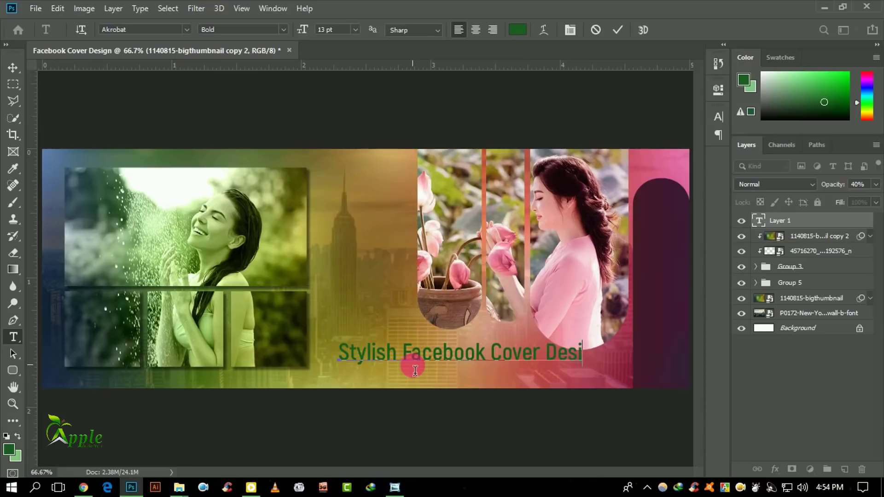
pyautogui.write('gn')
# - Set the title in the Bringshoot font and colour it white
pyautogui.hotkey('ctrl', 'a')
pyautogui.click(718, 116)
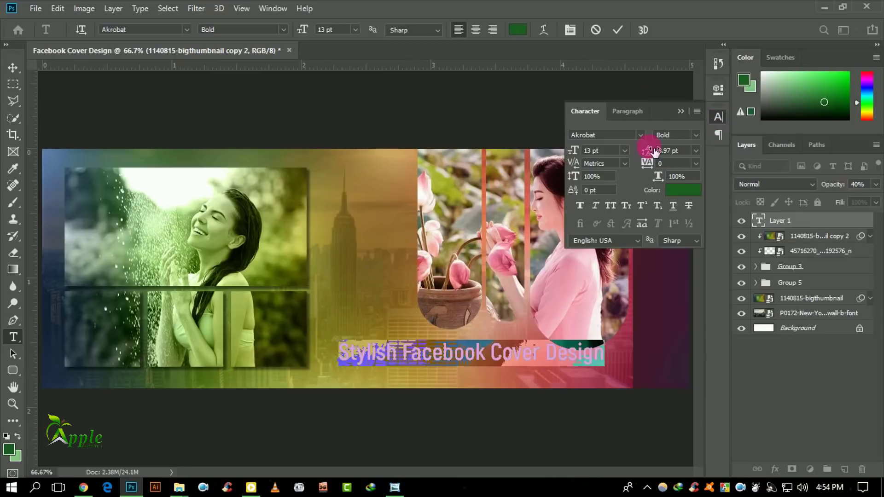
pyautogui.click(640, 134)
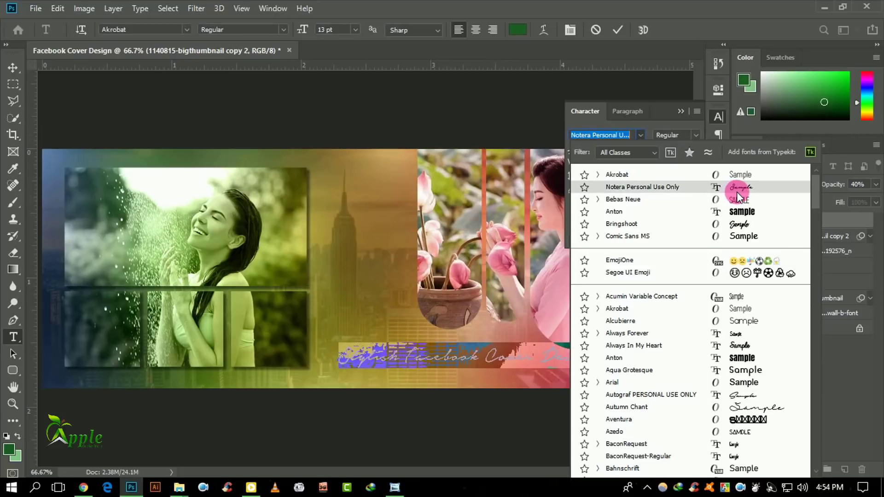
pyautogui.click(745, 223)
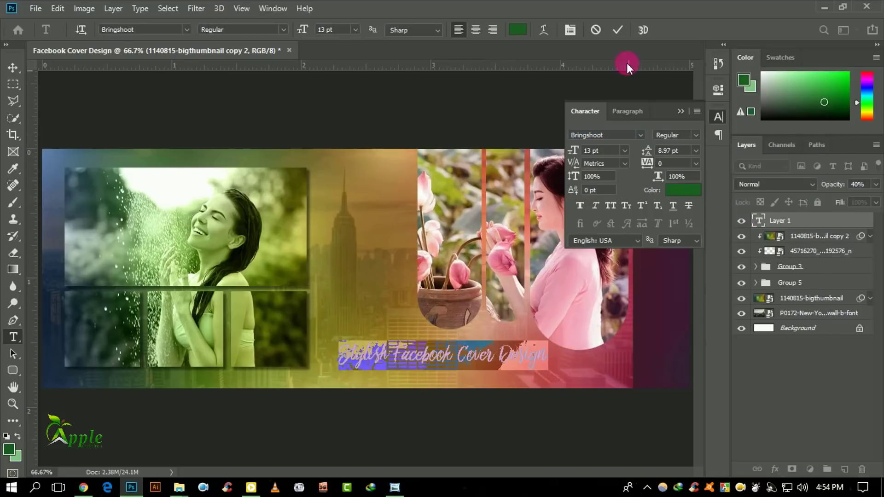
pyautogui.click(618, 29)
pyautogui.click(614, 124)
pyautogui.click(689, 193)
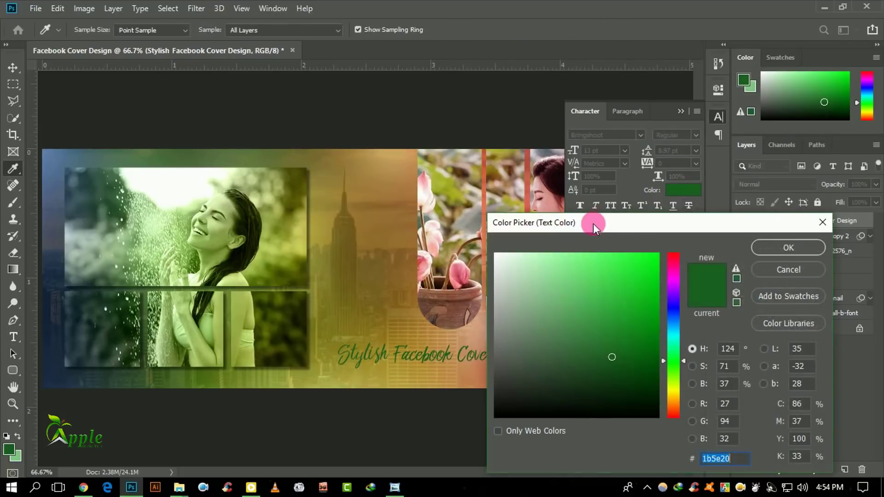
pyautogui.click(496, 252)
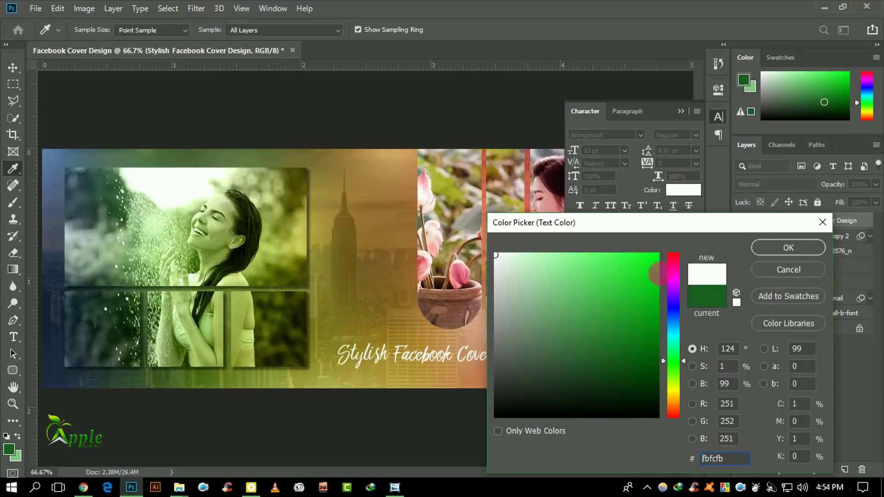
pyautogui.click(801, 247)
pyautogui.click(681, 112)
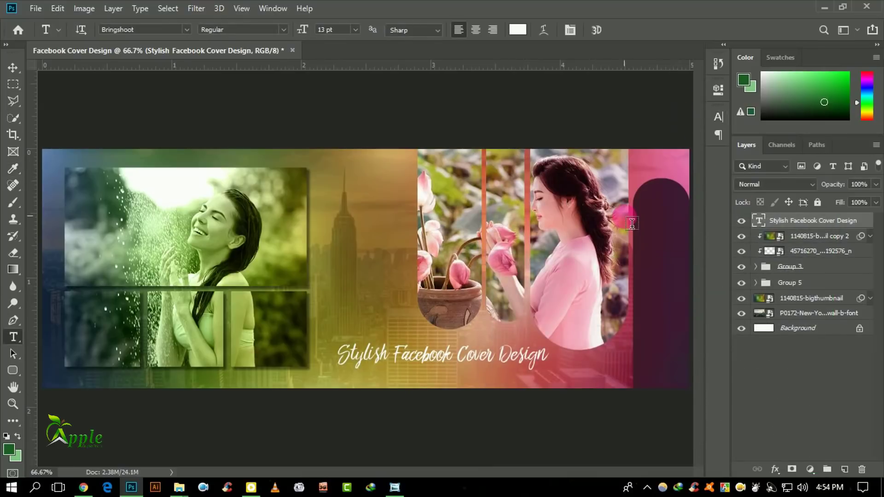
# - Scale the title down to about 10.58 pt and nudge it up slightly
pyautogui.click(12, 67)
pyautogui.hotkey('ctrl', 't')
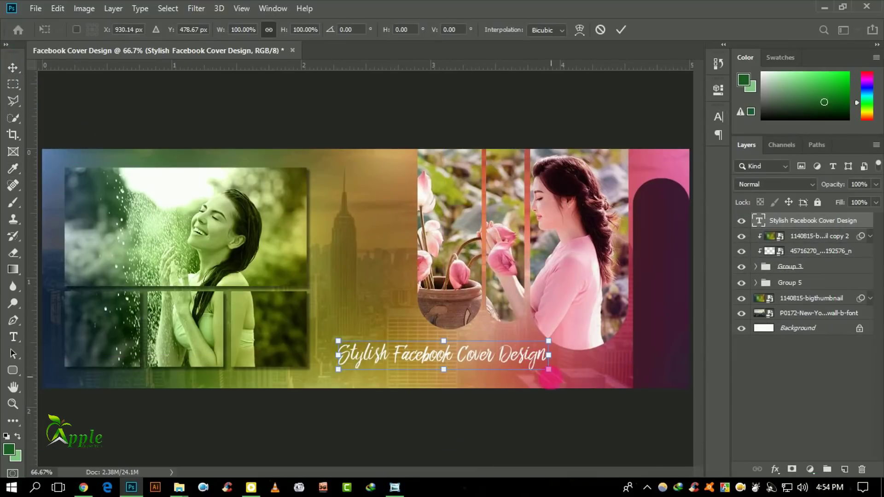
pyautogui.moveTo(551, 374); pyautogui.dragTo(511, 368)
pyautogui.click(621, 30)
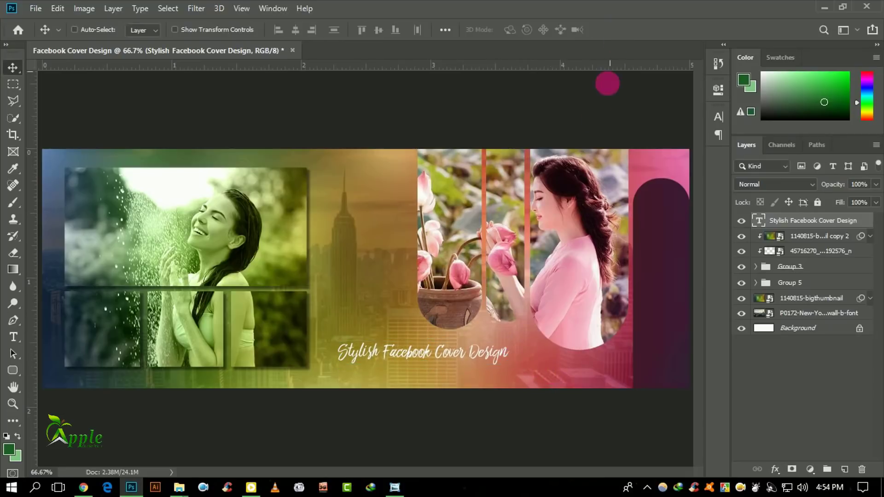
pyautogui.press('Up')
pyautogui.press('Up')
pyautogui.press('Up')
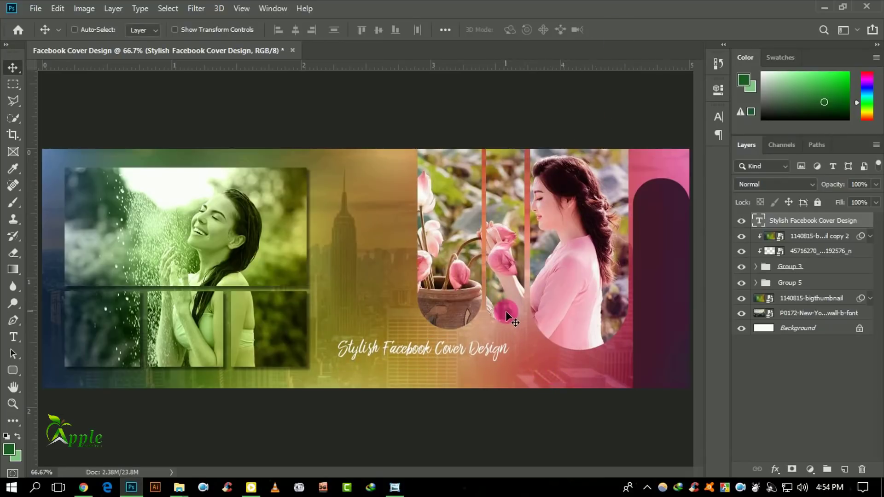
pyautogui.click(13, 337)
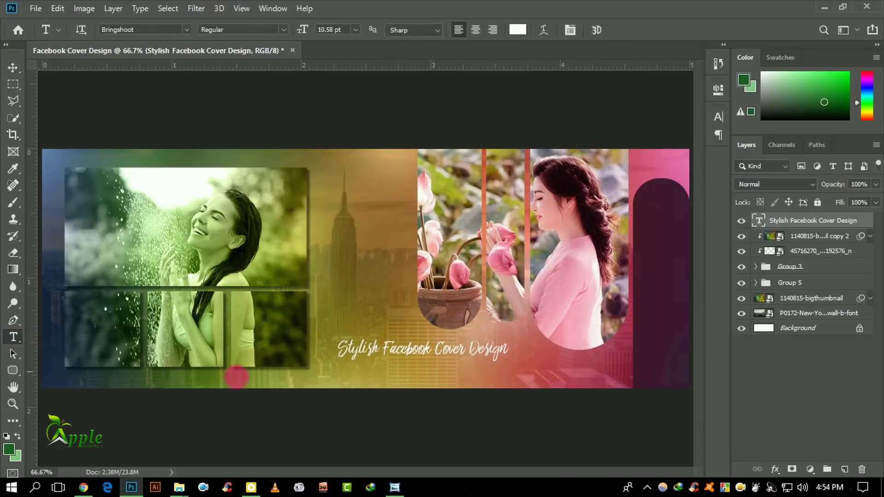
# - Type a credit line naming the designer and Apple Graphic Studio below the title, sized about 7 pt
pyautogui.click(346, 375)
pyautogui.write('Created by Reza')
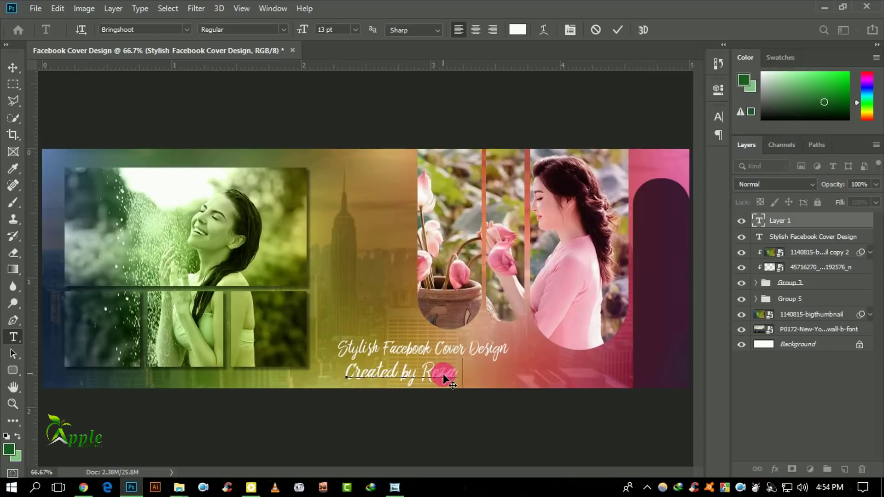
pyautogui.write(' - App')
pyautogui.write('le Grap')
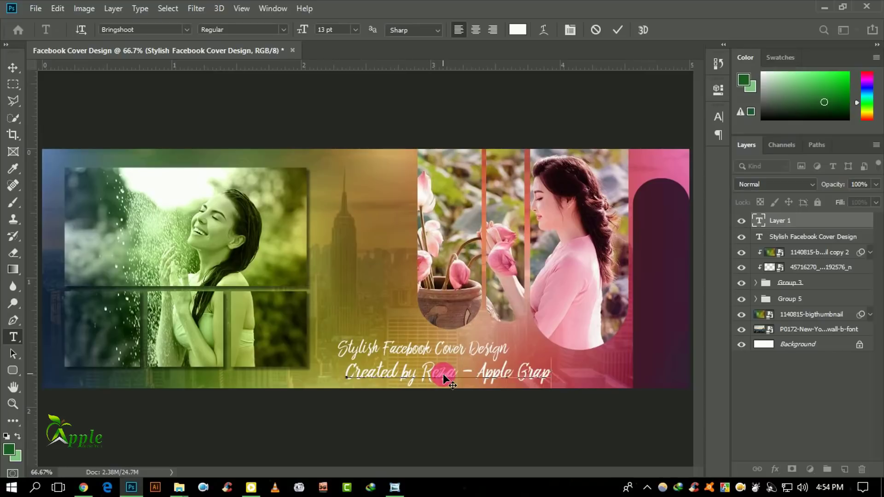
pyautogui.write('hic St')
pyautogui.write('ud')
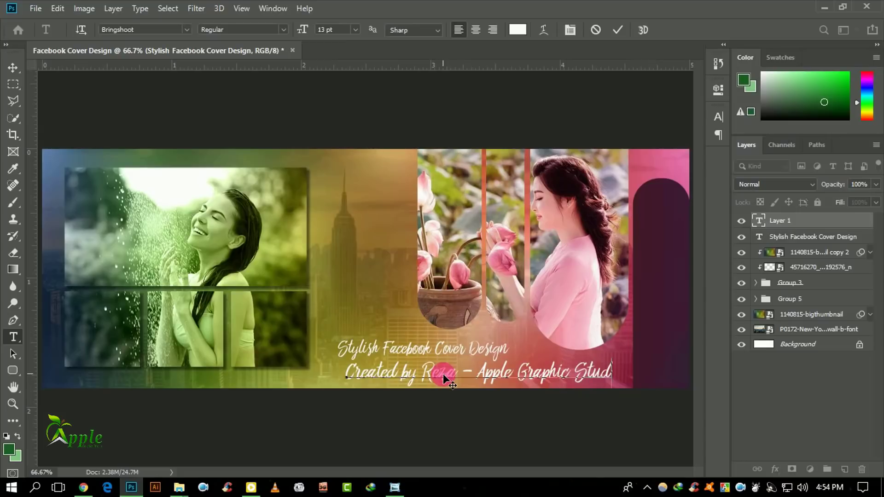
pyautogui.write('io')
pyautogui.hotkey('ctrl', 'a')
pyautogui.click(716, 122)
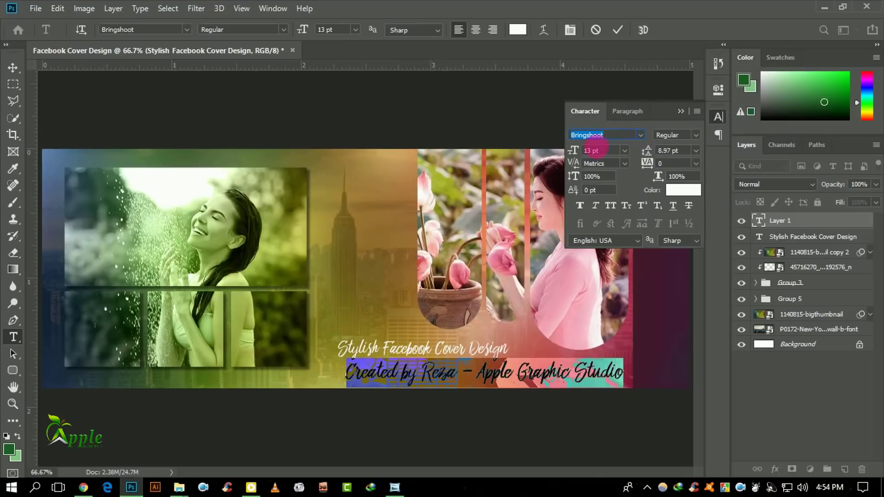
pyautogui.moveTo(582, 155); pyautogui.dragTo(576, 156)
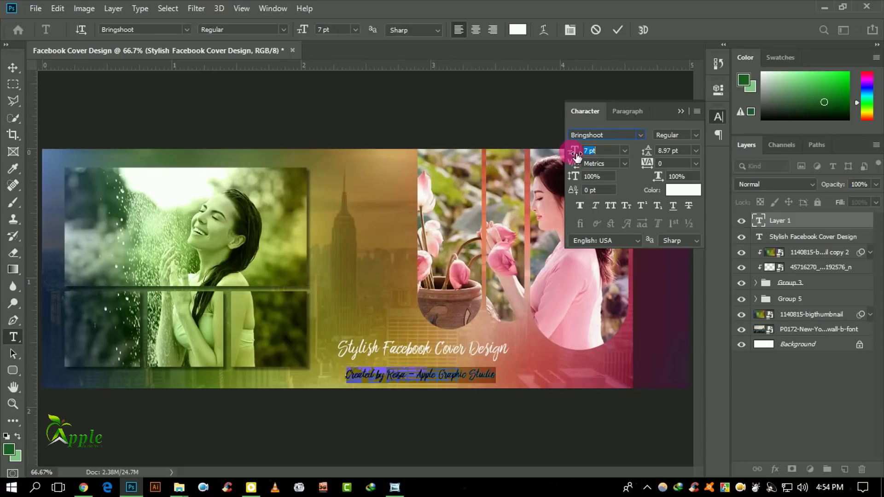
pyautogui.click(617, 30)
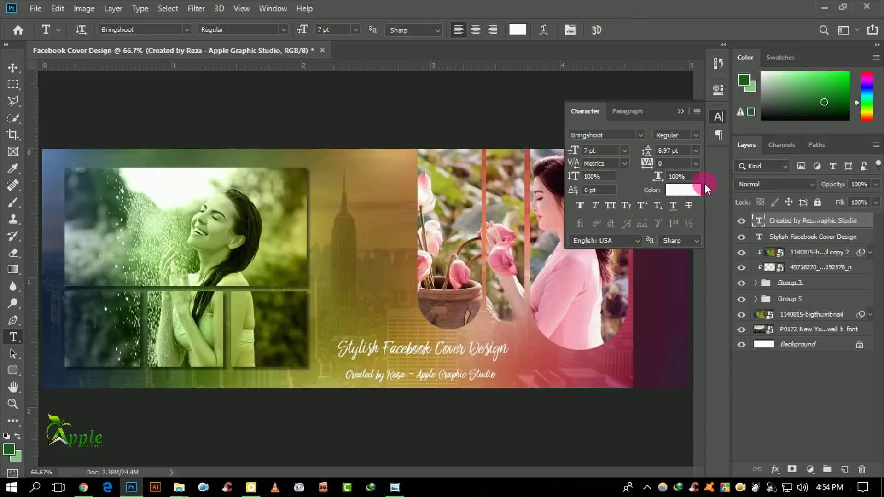
# - Move the credit line under the title, try Bebas Neue, and shrink it to 5 pt
pyautogui.click(13, 67)
pyautogui.moveTo(434, 386); pyautogui.dragTo(521, 356)
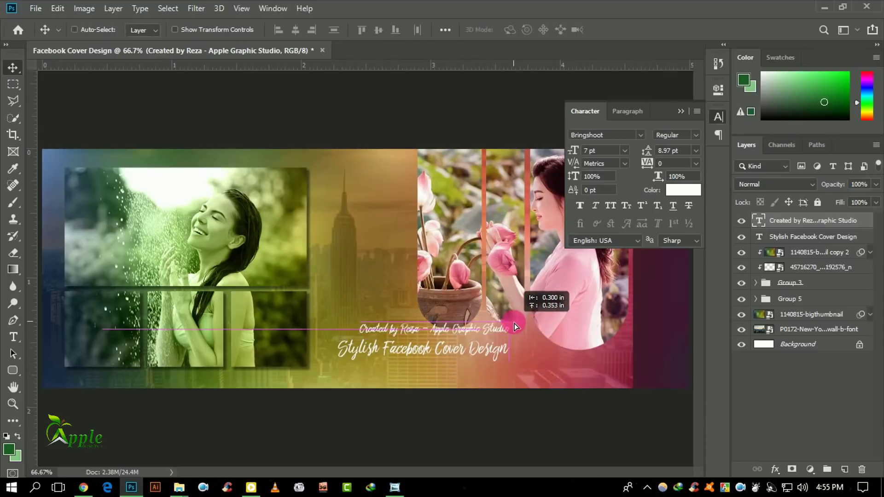
pyautogui.moveTo(521, 355); pyautogui.dragTo(507, 369)
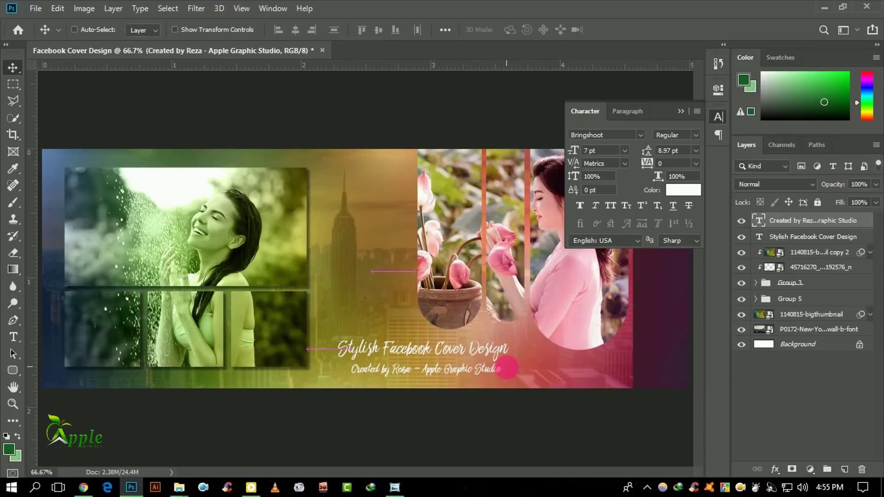
pyautogui.click(641, 137)
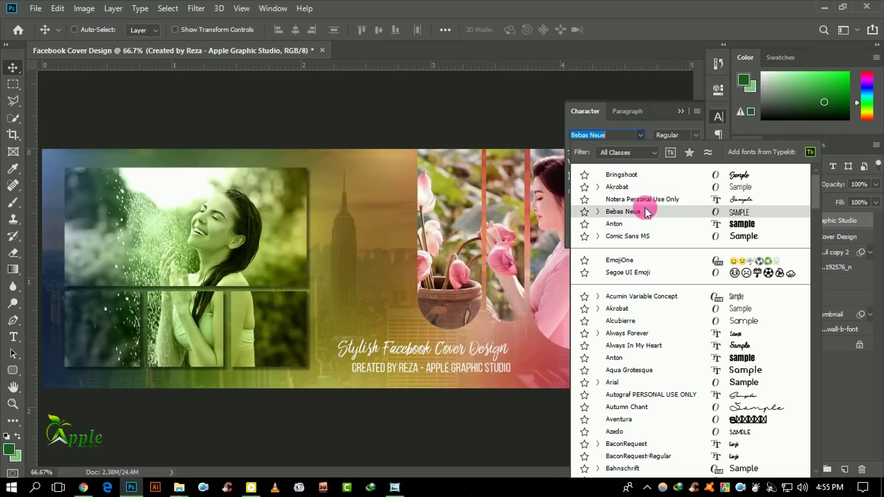
pyautogui.click(647, 213)
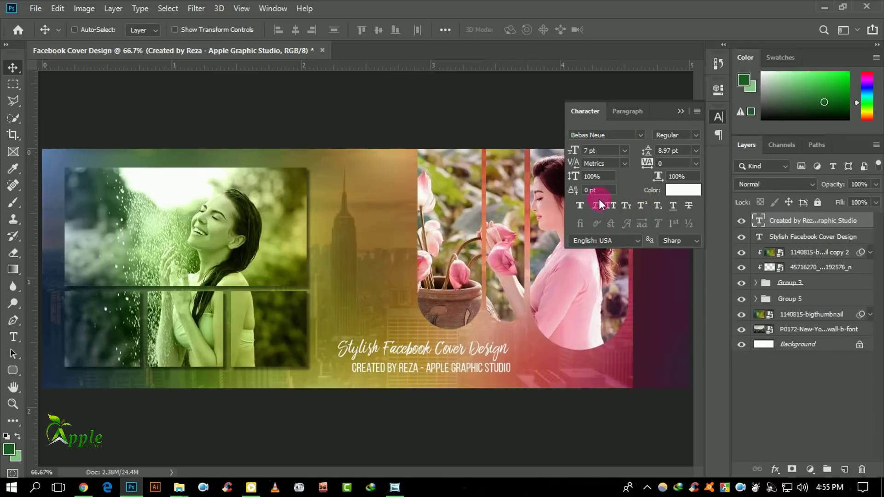
pyautogui.moveTo(575, 150); pyautogui.dragTo(581, 155)
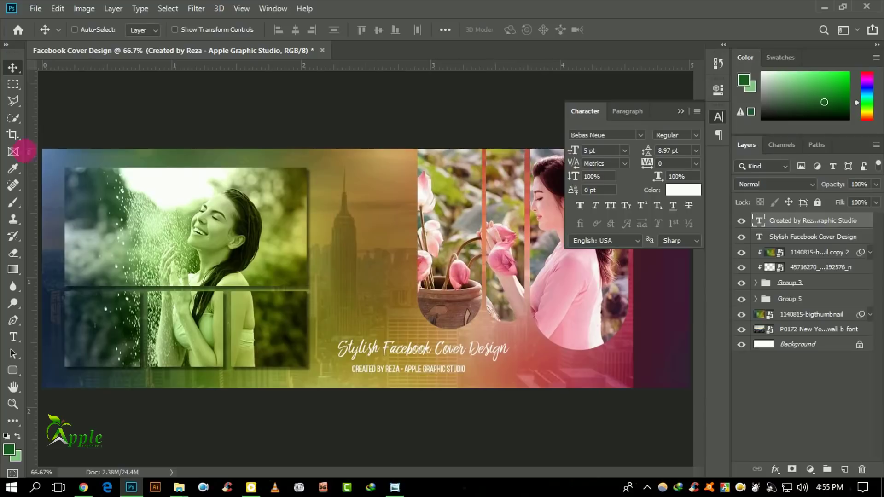
pyautogui.moveTo(363, 283); pyautogui.dragTo(461, 306)
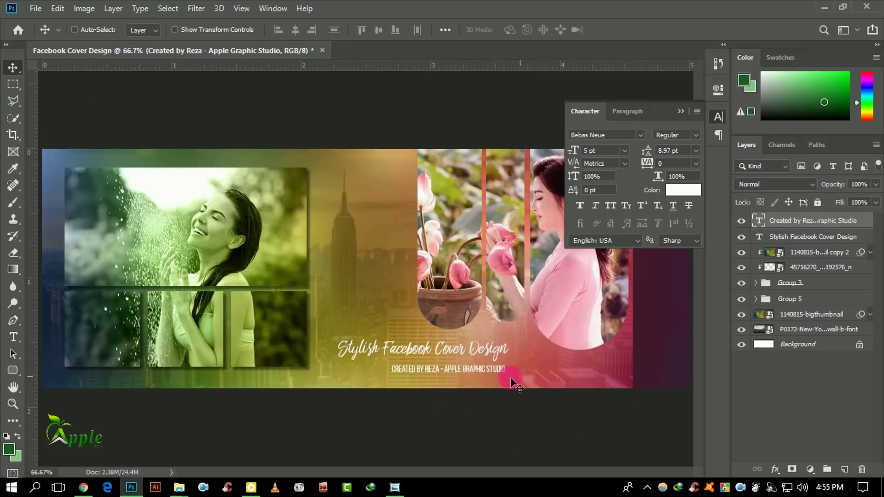
pyautogui.moveTo(509, 381); pyautogui.dragTo(481, 377)
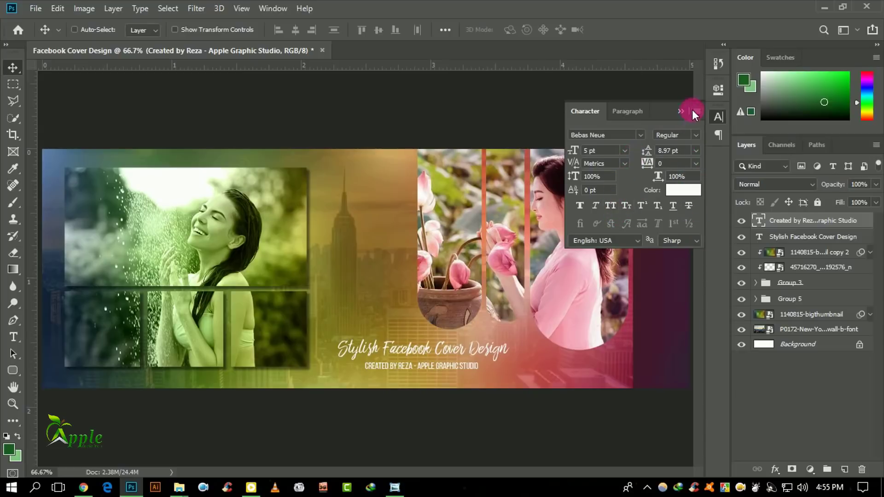
# - Switch the credit line font to Akrobat and nudge it into place under the title
pyautogui.click(640, 134)
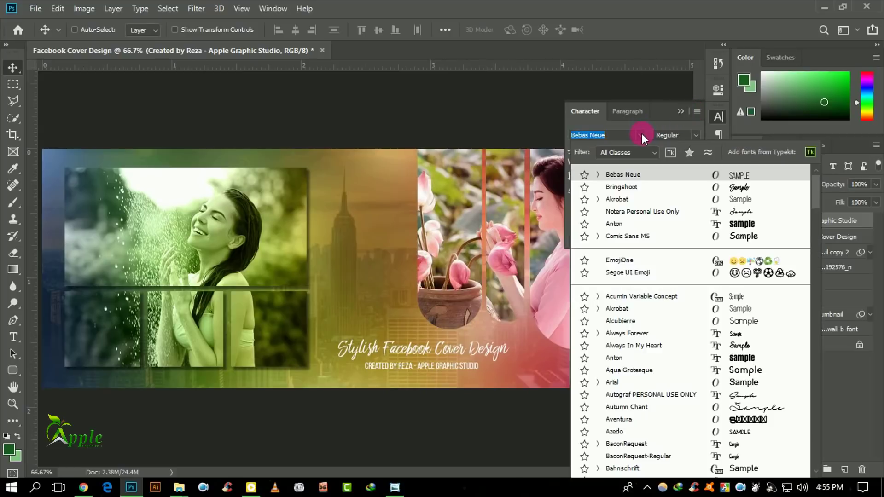
pyautogui.click(635, 199)
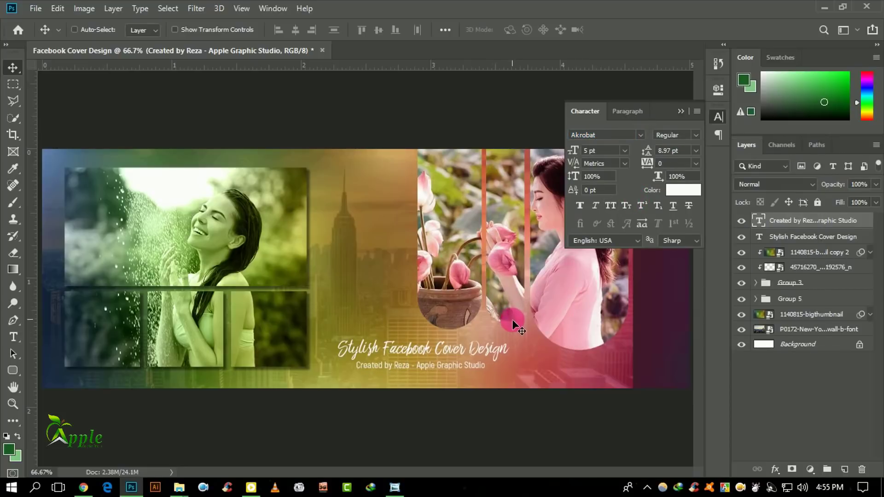
pyautogui.moveTo(513, 316); pyautogui.dragTo(511, 314)
pyautogui.click(680, 111)
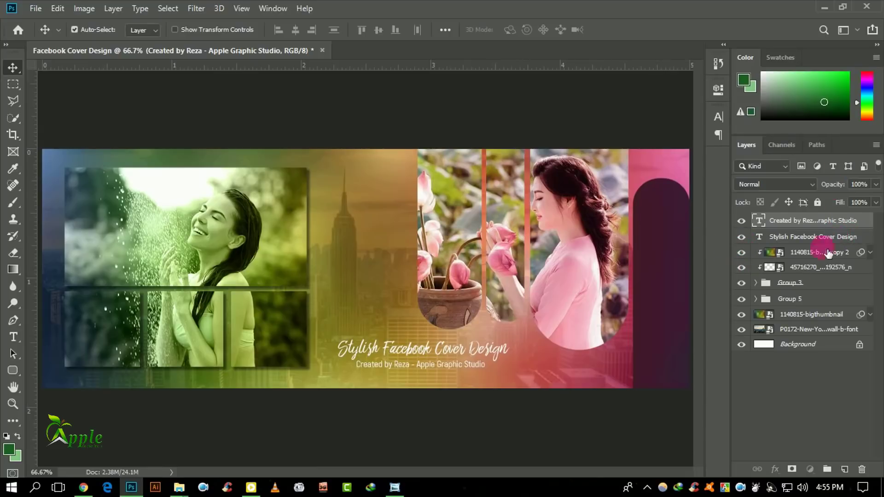
# - Scale the title and credit text layers together to about 114%
pyautogui.keyDown('shift'); pyautogui.click(820, 236); pyautogui.keyUp('shift')
pyautogui.hotkey('ctrl', 't')
pyautogui.moveTo(529, 368); pyautogui.dragTo(553, 373)
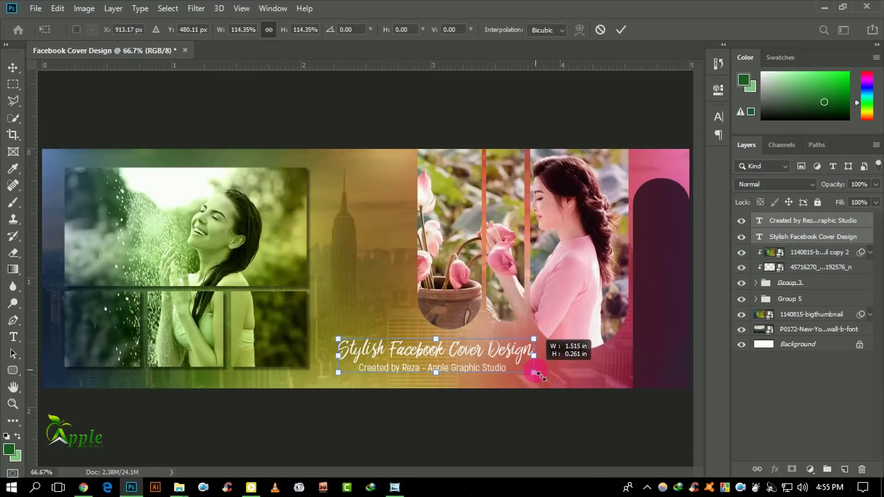
pyautogui.click(619, 30)
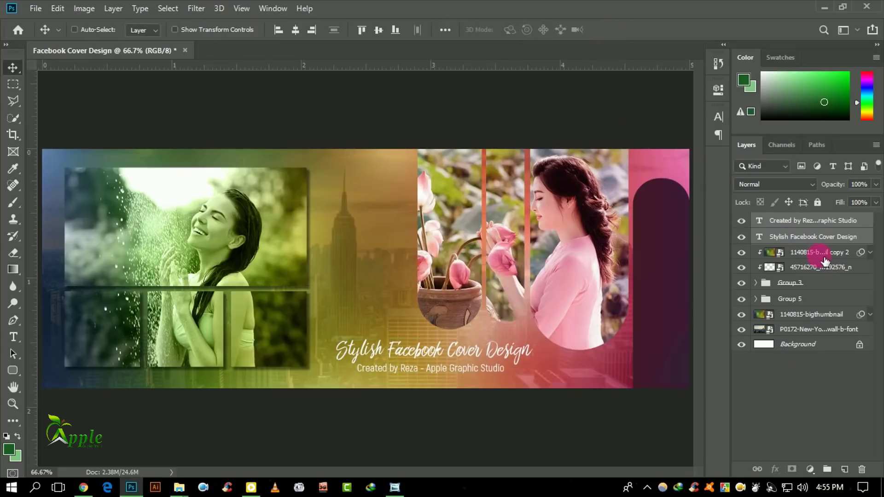
# - Group the two text layers, then group the photo layers including copy 2 and Group 3
pyautogui.press('ctrl')
pyautogui.click(828, 469)
pyautogui.click(806, 236)
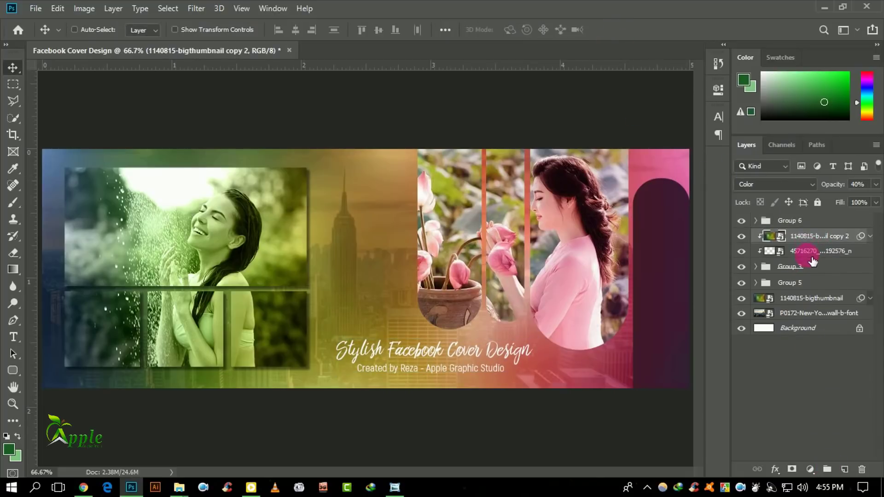
pyautogui.keyDown('shift'); pyautogui.click(809, 251); pyautogui.keyUp('shift')
pyautogui.keyDown('ctrl'); pyautogui.click(813, 273); pyautogui.keyUp('ctrl')
pyautogui.click(827, 469)
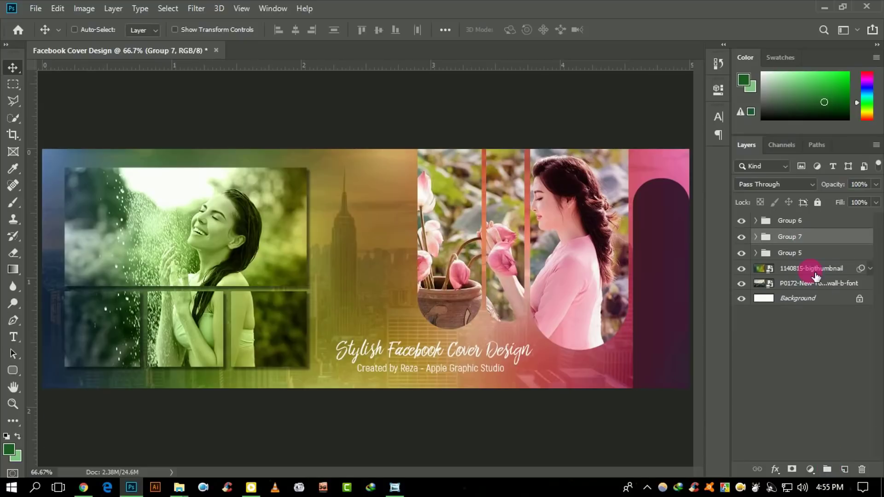